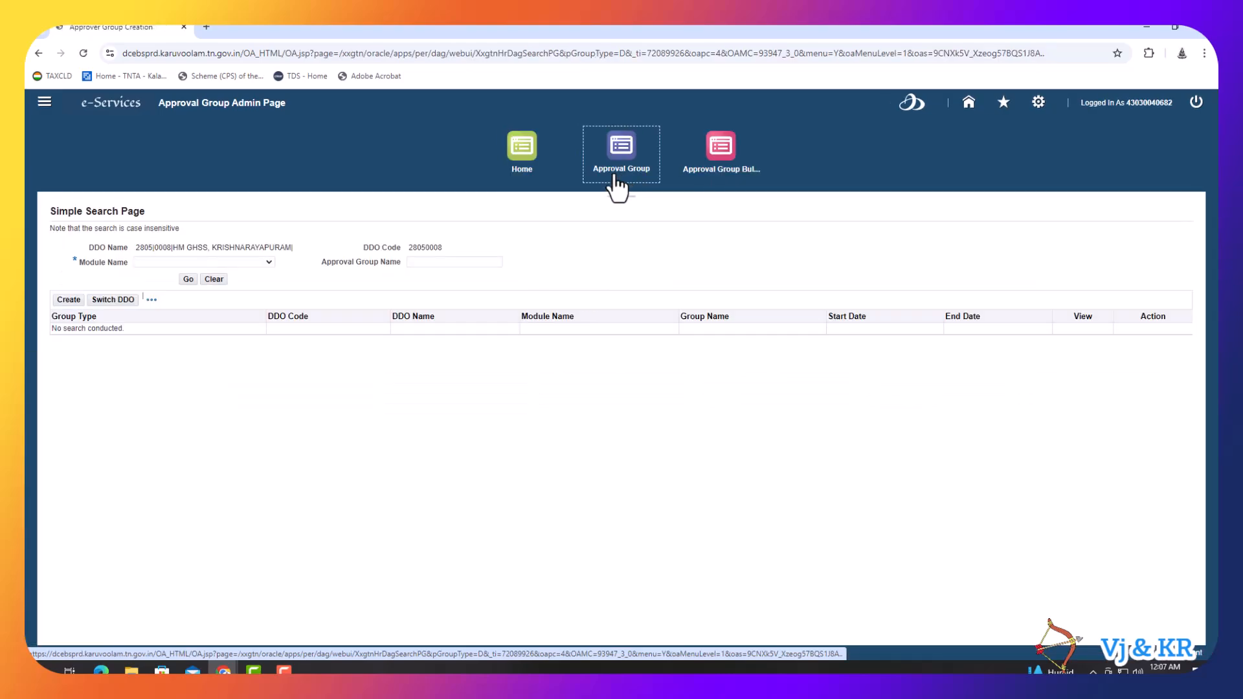
- Choose HRMS - Service Register(SR) in the Module Name list
click(262, 262)
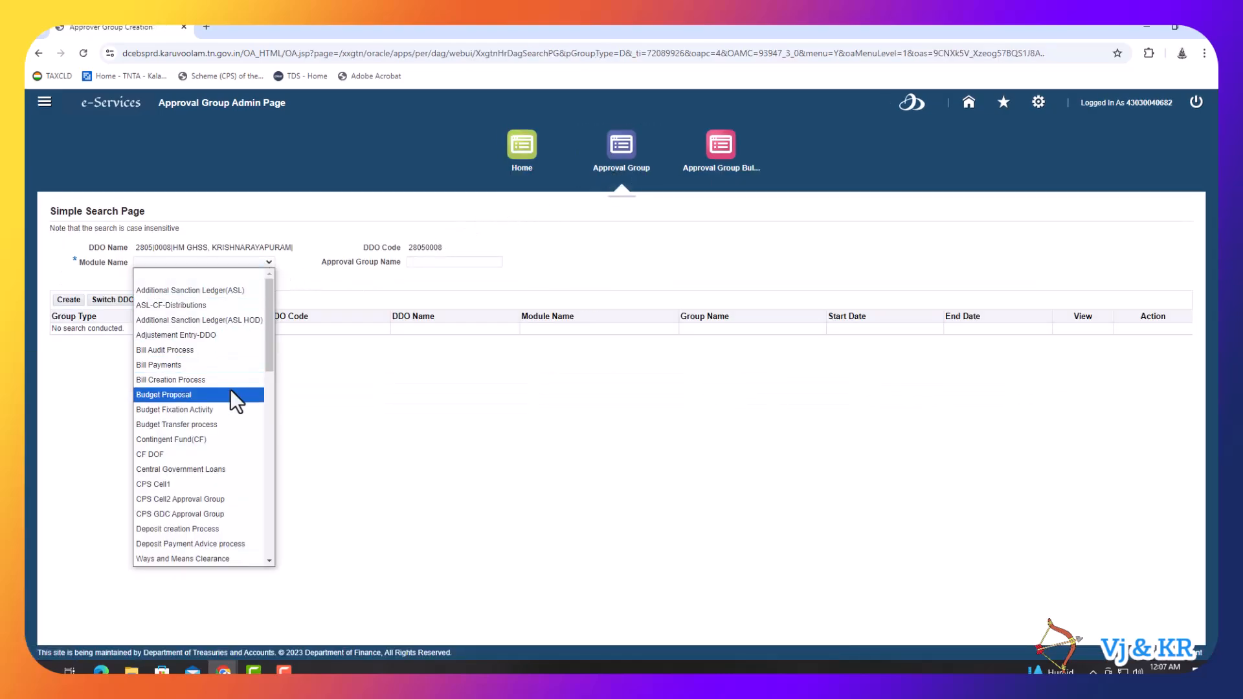
scroll(231, 388, down, 6)
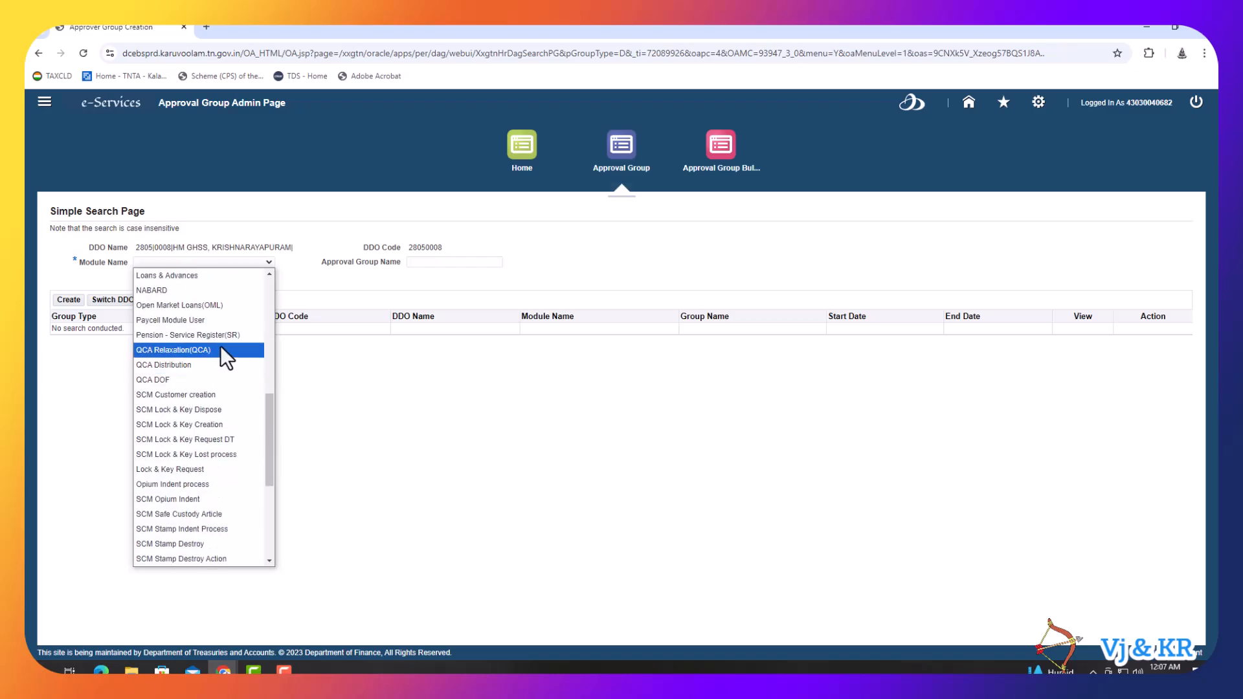
scroll(213, 384, up, 3)
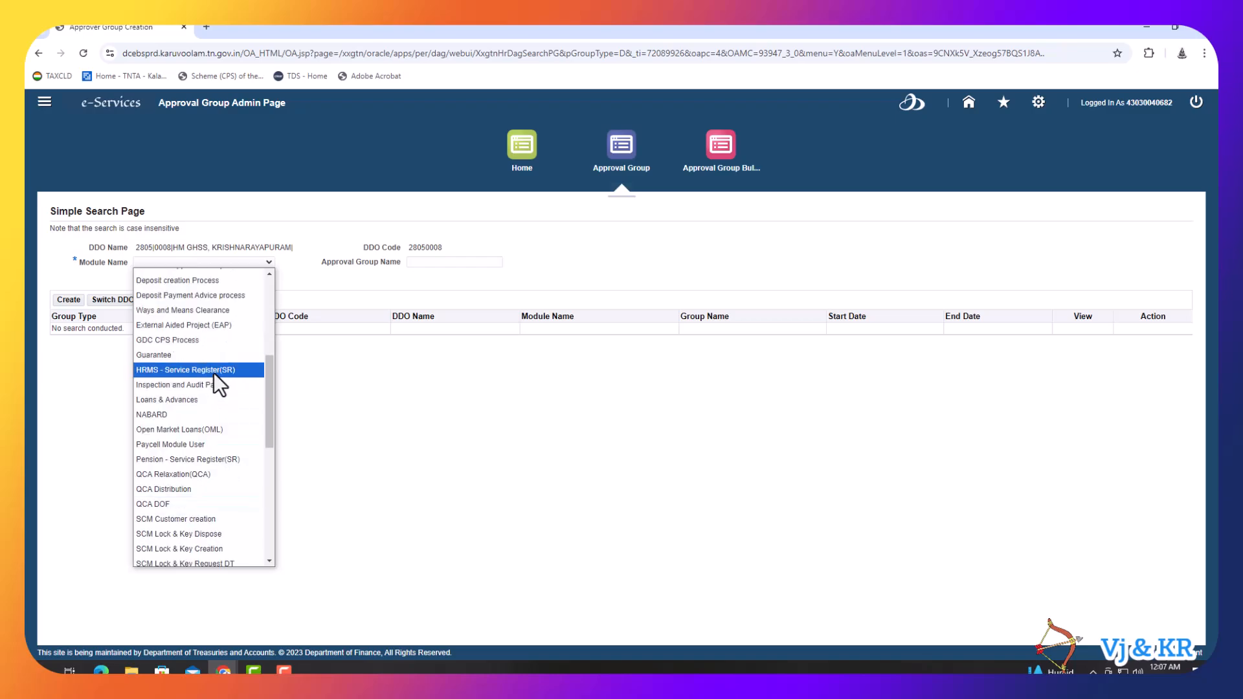
click(214, 372)
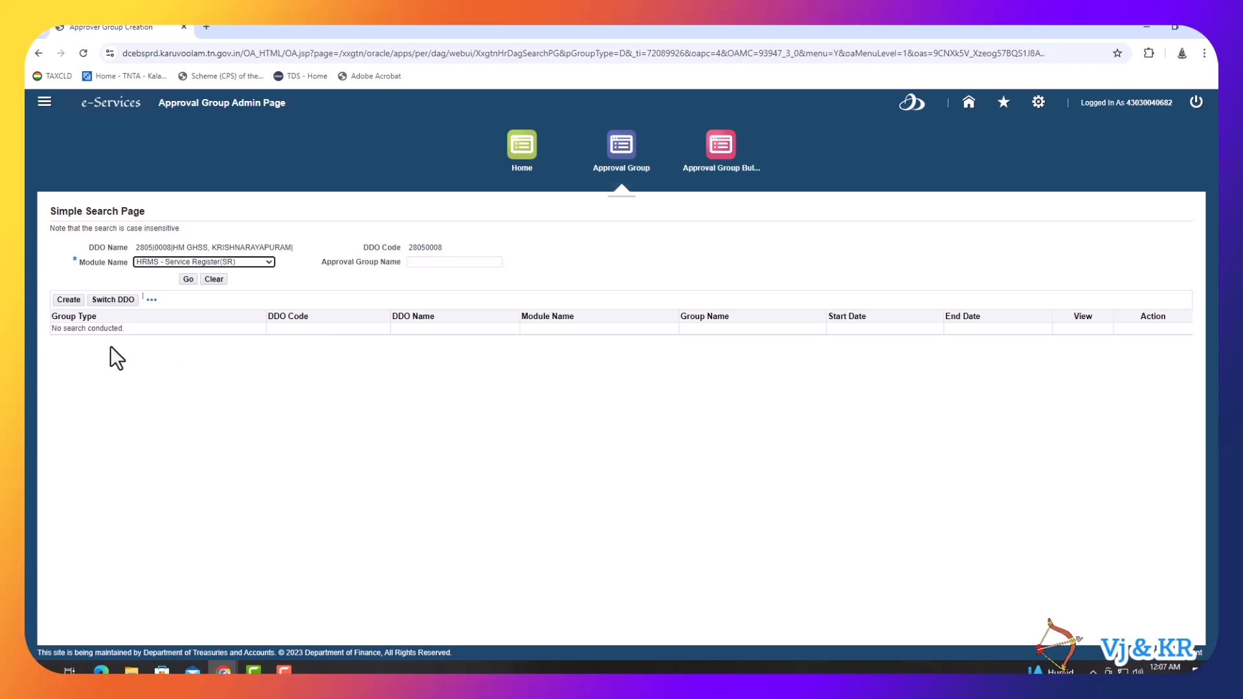
- Create a new approval group named TEACHERS & STAFF LEAVE GROUP
click(65, 300)
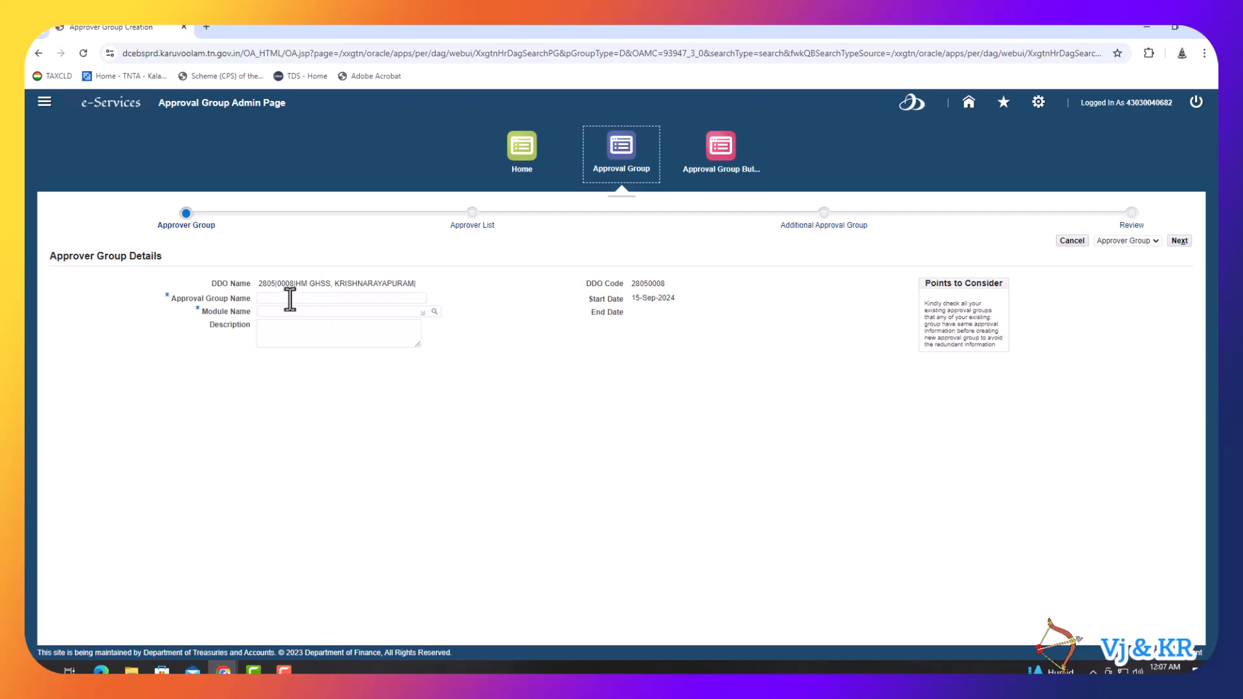
click(290, 299)
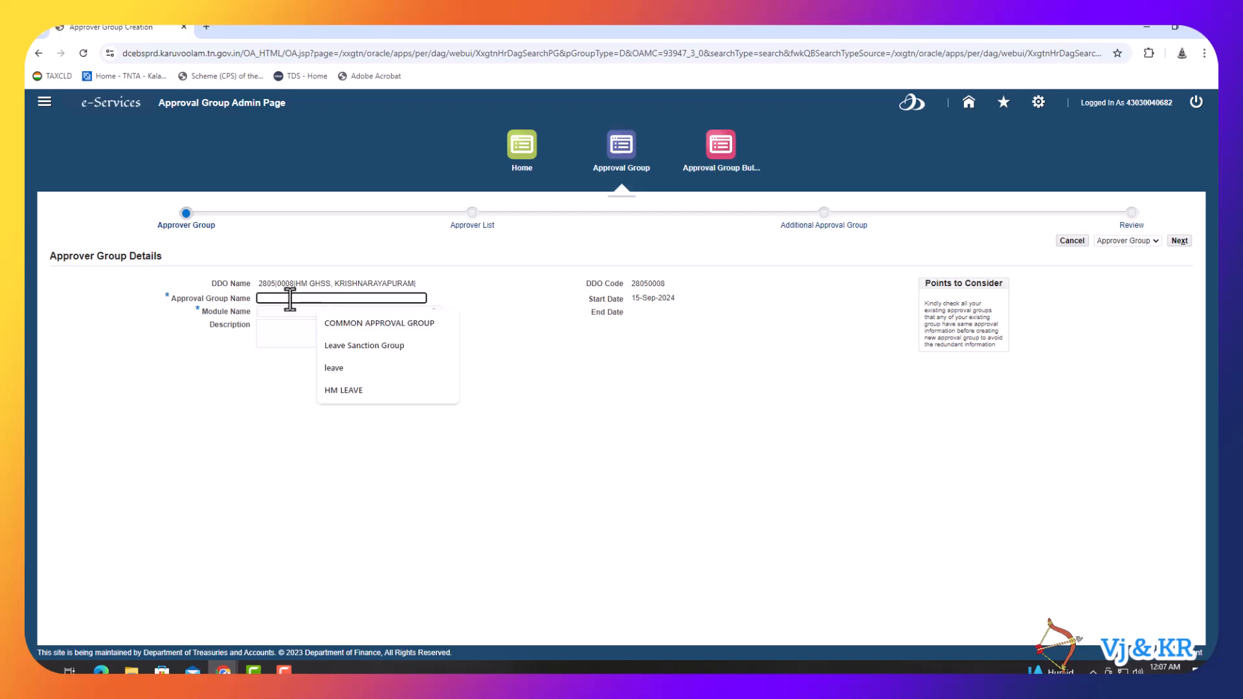
text(TEAC)
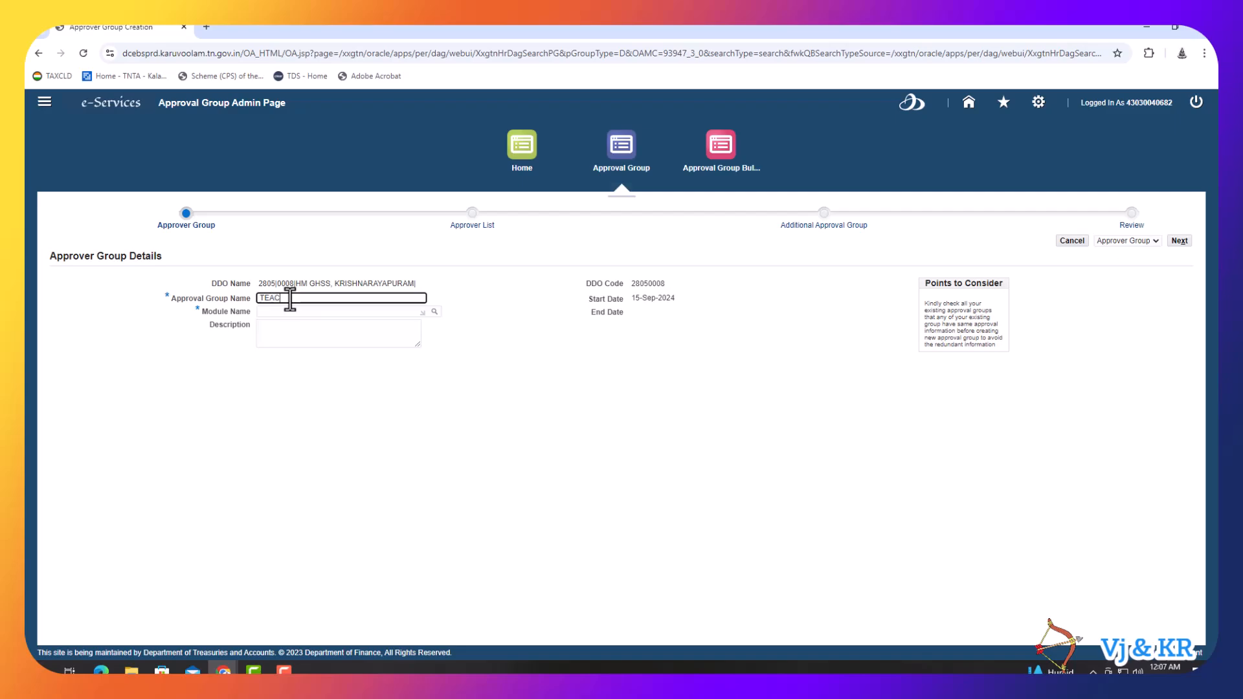
text(HERS & STAFF LEAVE GROUP)
click(355, 311)
- Set the group's module to HRMS - Service Register(SR) and description to GHSS - KRISHNARAYAPURAM
click(414, 311)
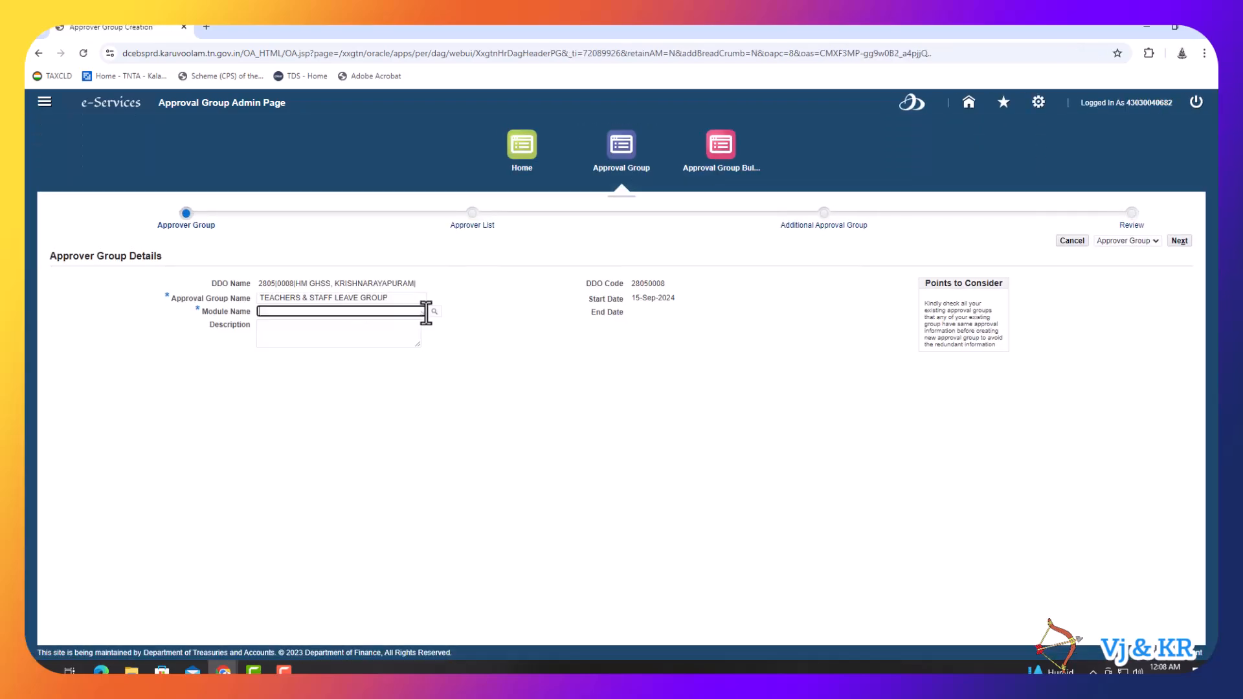
click(434, 312)
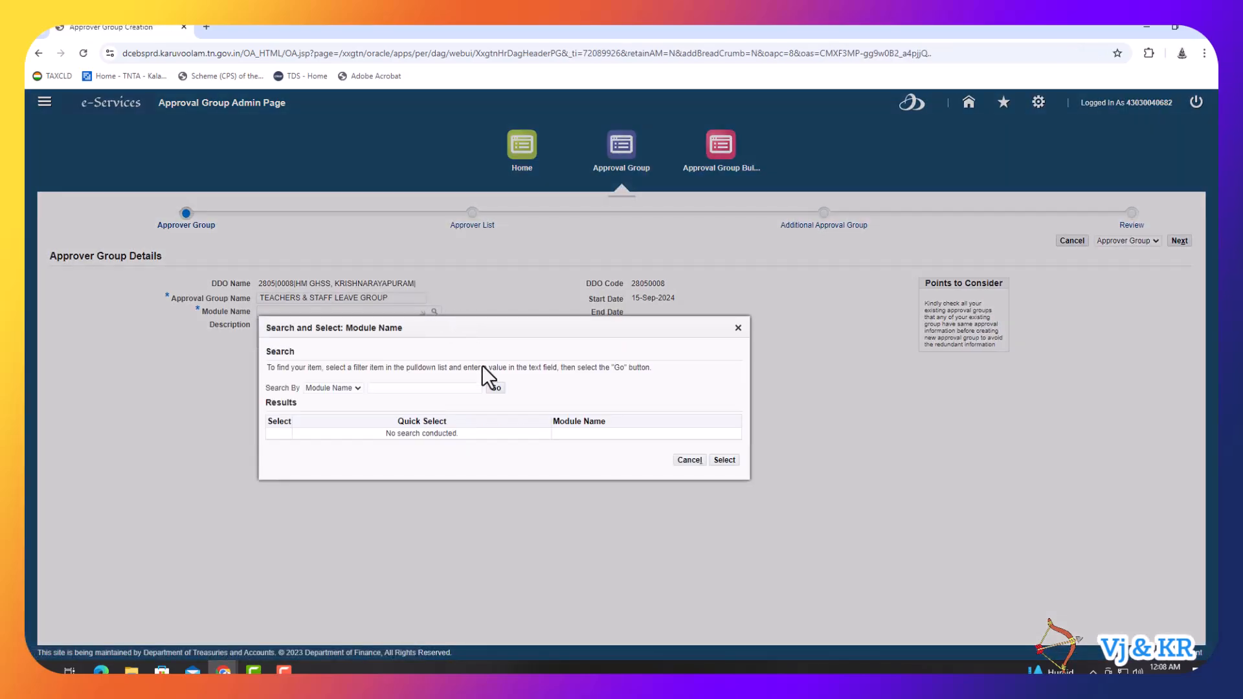
click(496, 388)
scroll(475, 507, down, 1)
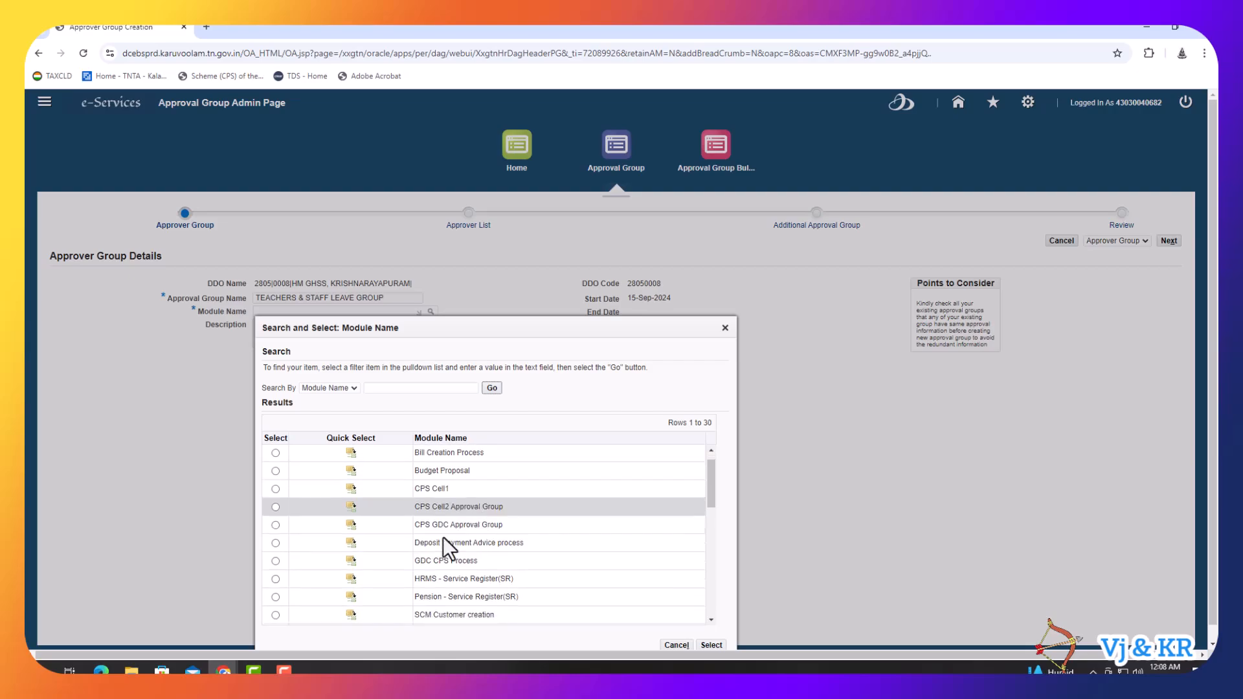
click(354, 586)
click(290, 329)
text(G)
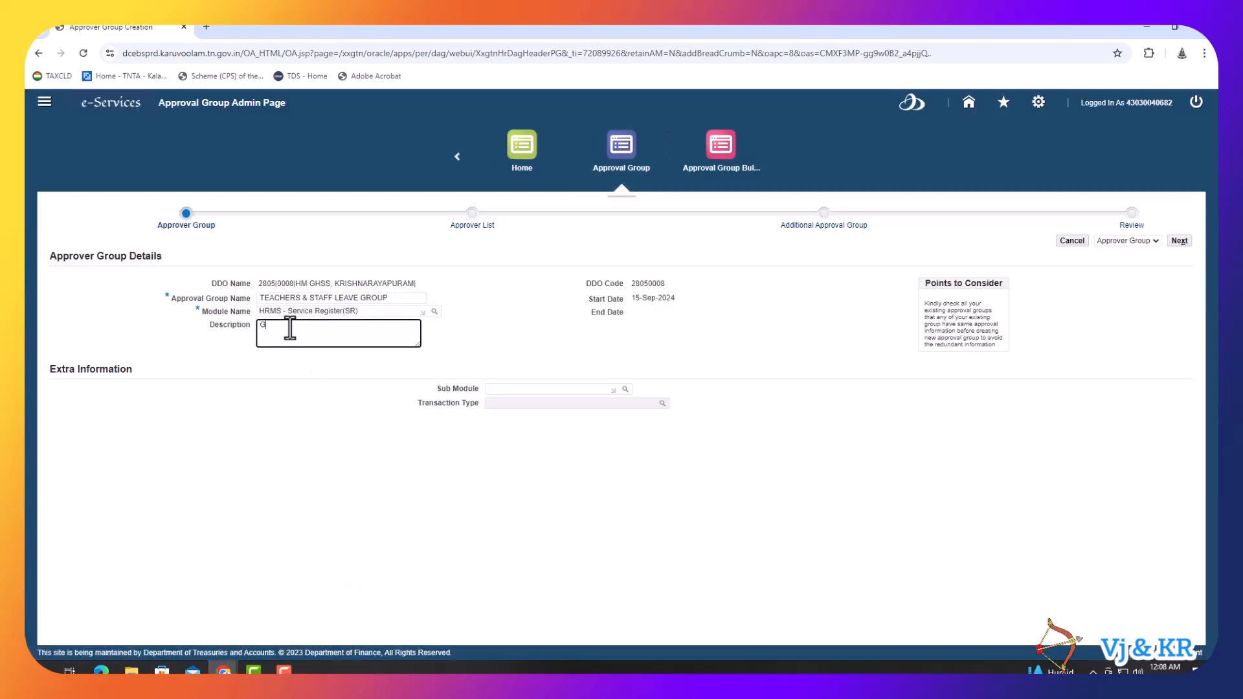
text(HSS - KRISHNARAYAPURAM)
- Set the approval group's sub module to Leave using the lookup
click(504, 389)
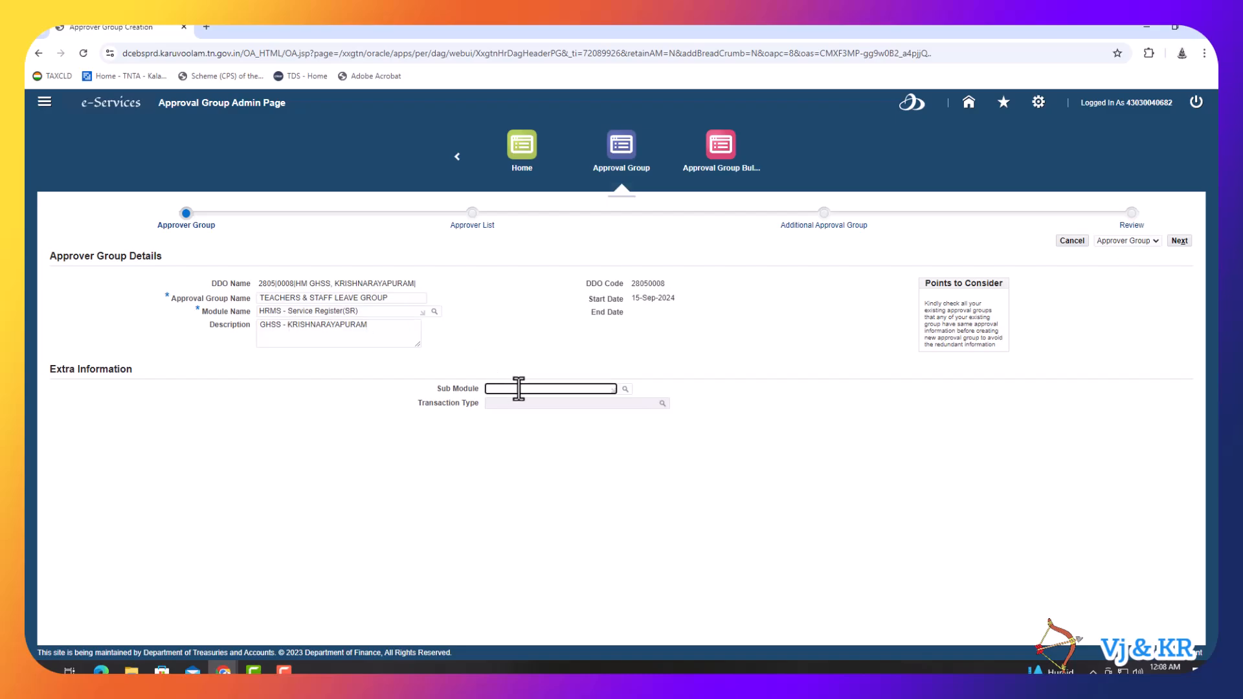
click(626, 389)
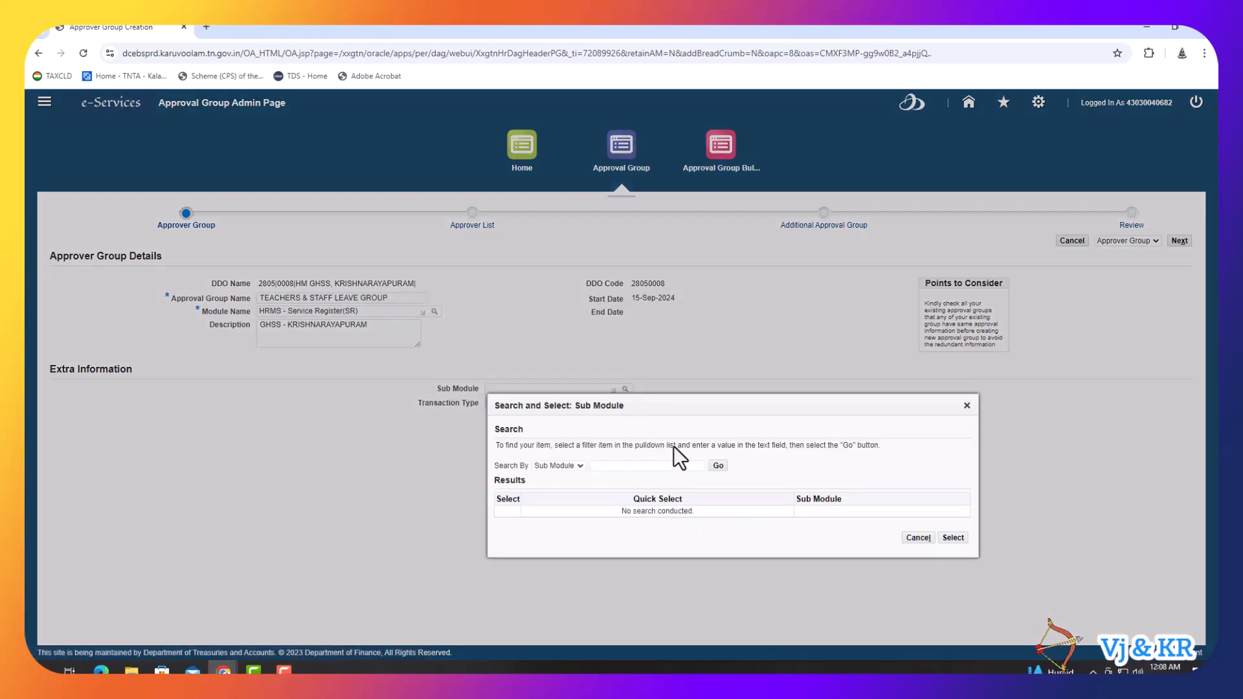
click(718, 466)
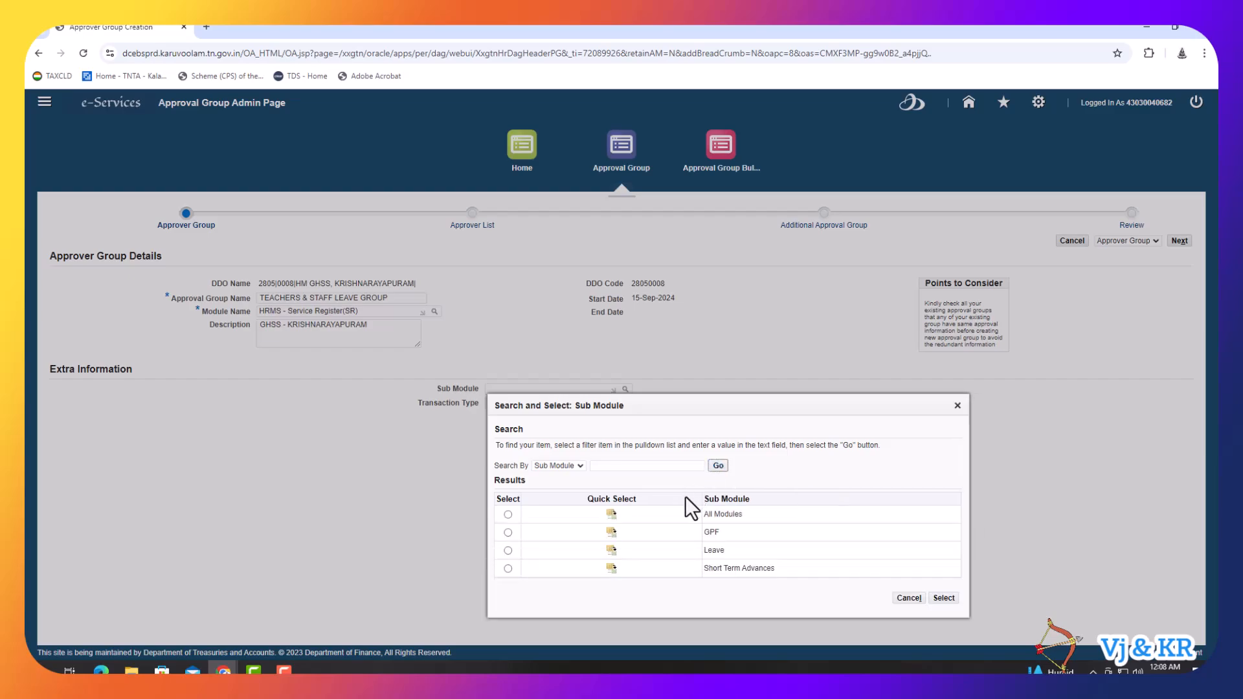
click(609, 555)
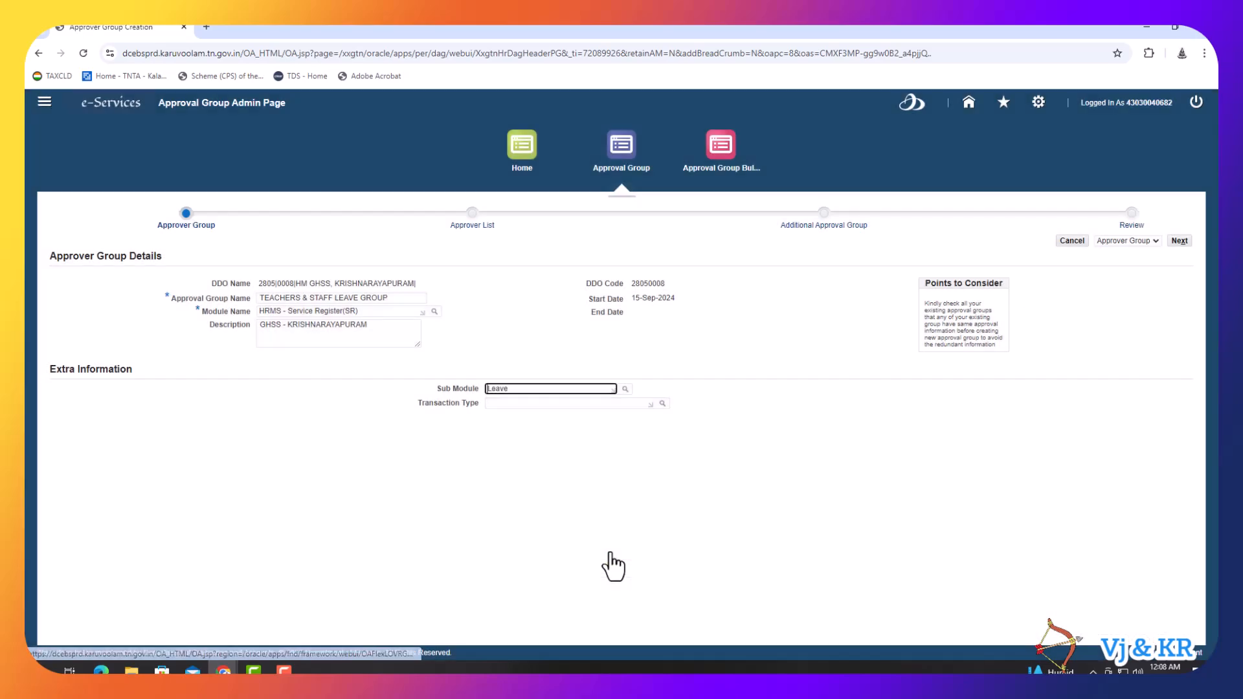
click(566, 403)
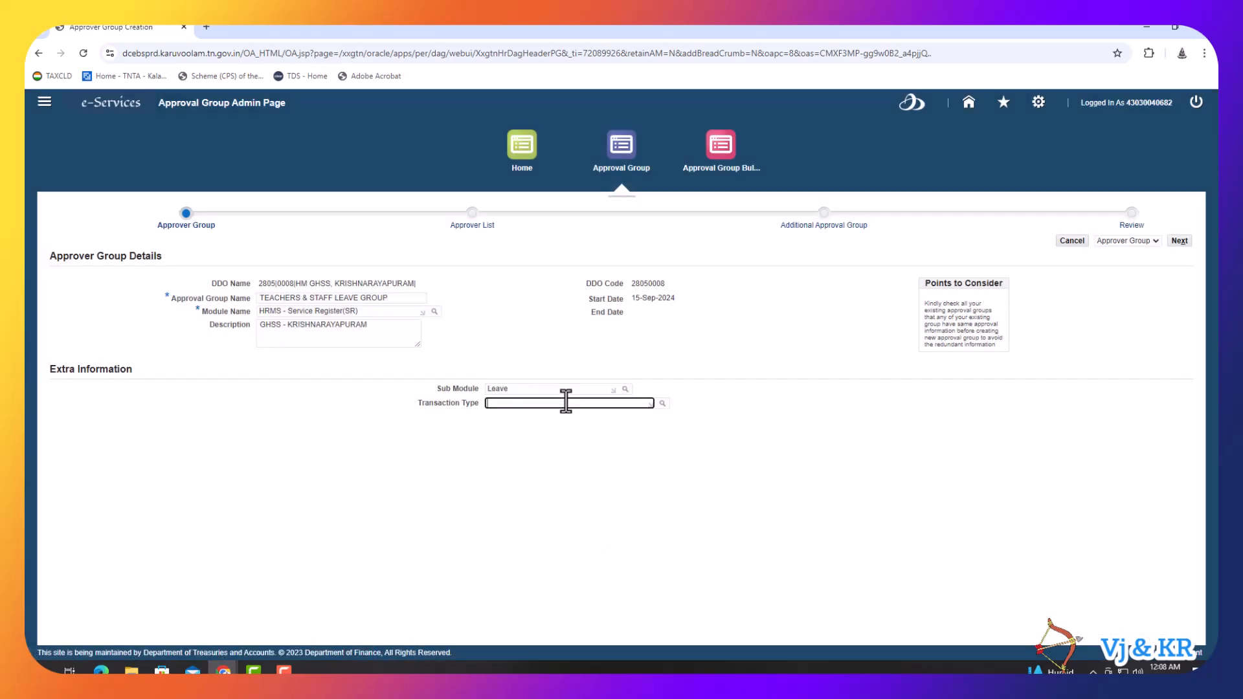
- Set the transaction type to CL/RH/CH Leave using the lookup
click(662, 404)
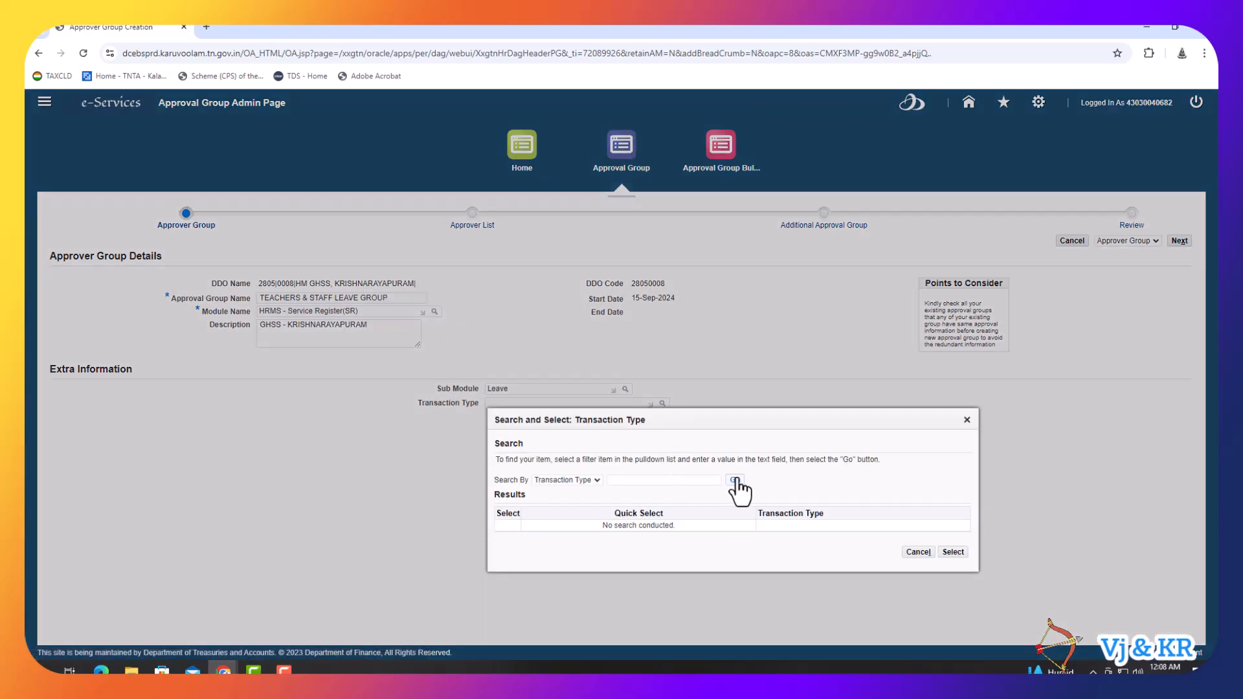
click(735, 480)
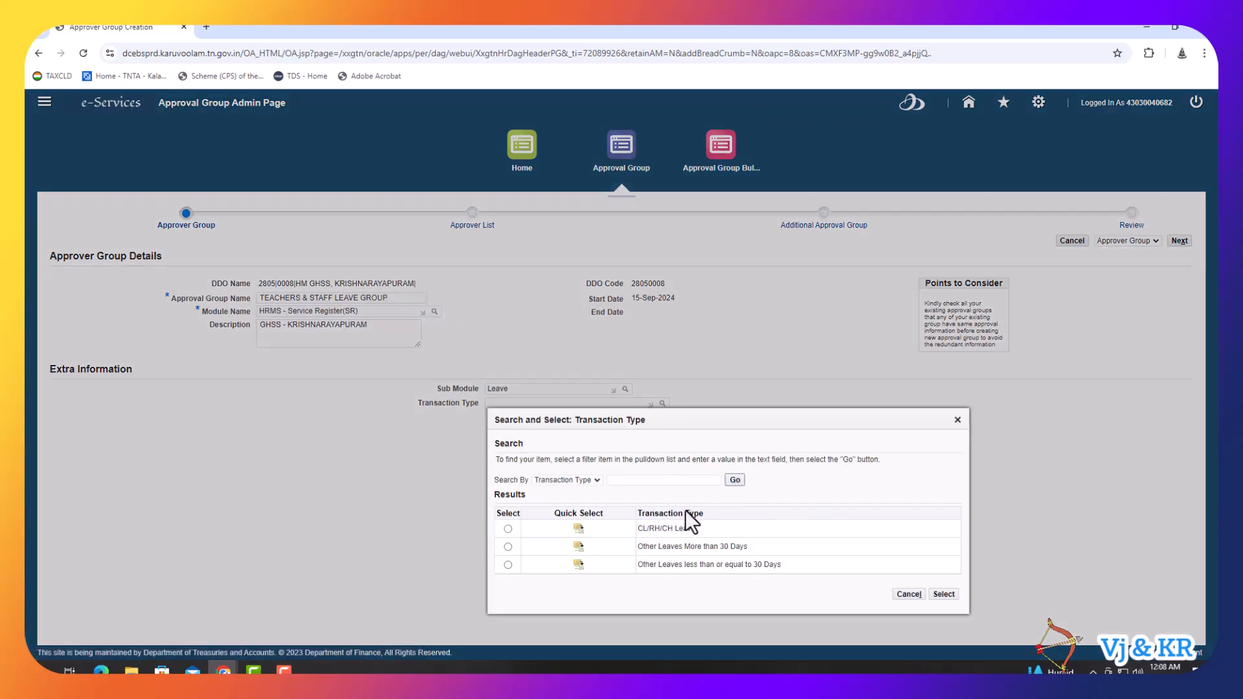
click(578, 529)
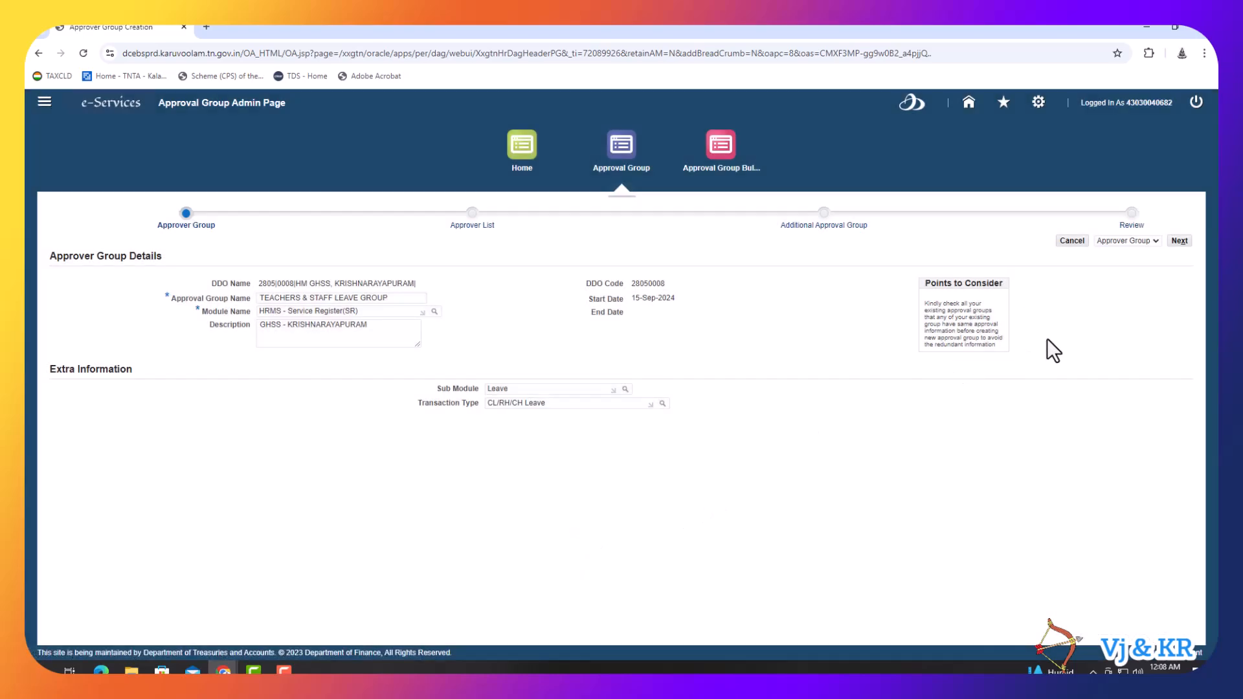
- On the approver list, add an Initiator row (sequence 1) for the school office with the approver's user id
click(1179, 246)
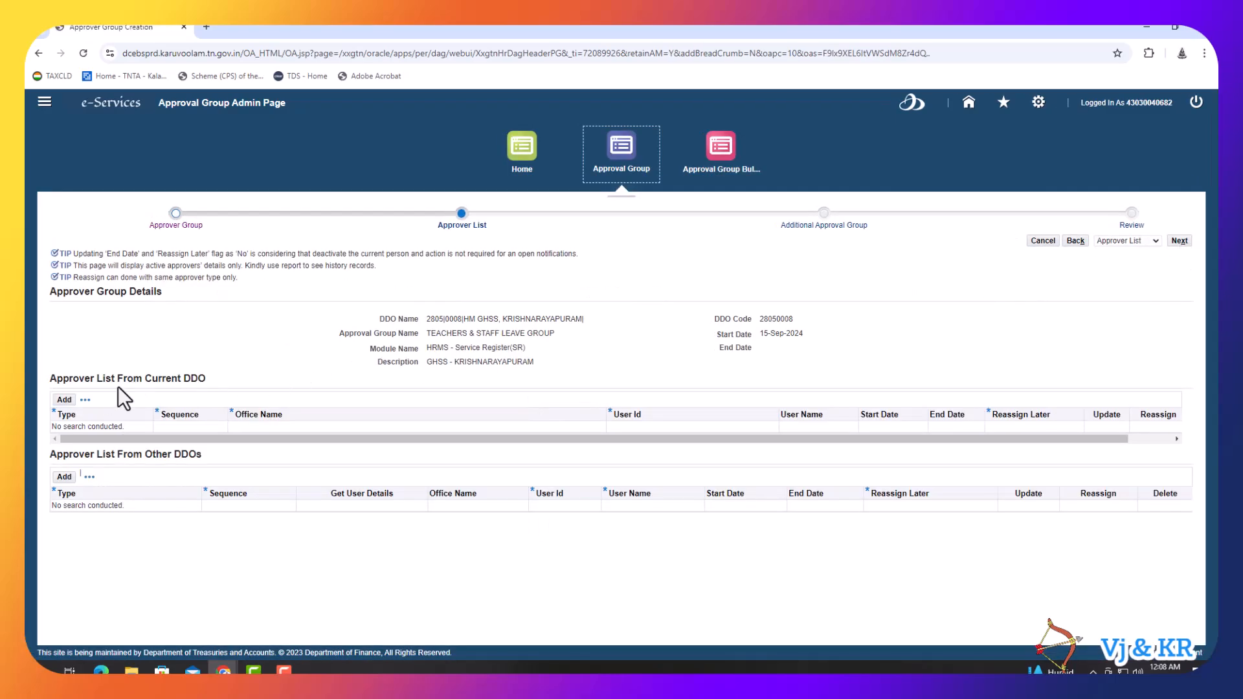
click(64, 399)
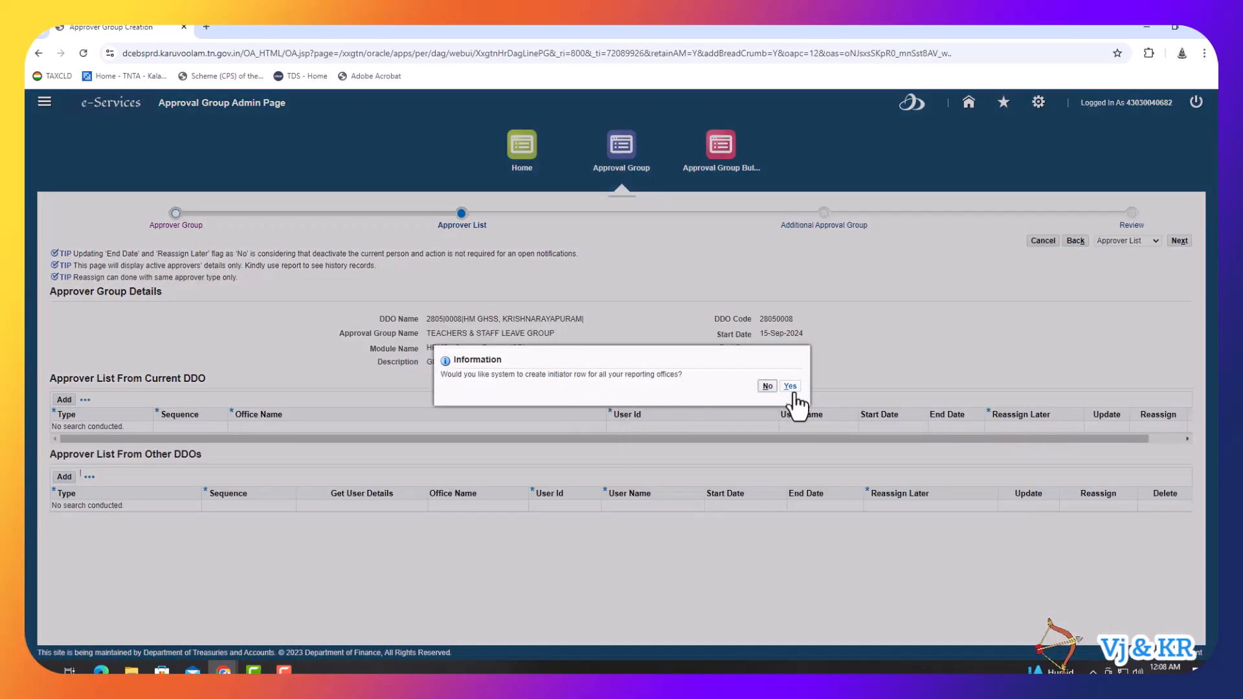
click(791, 387)
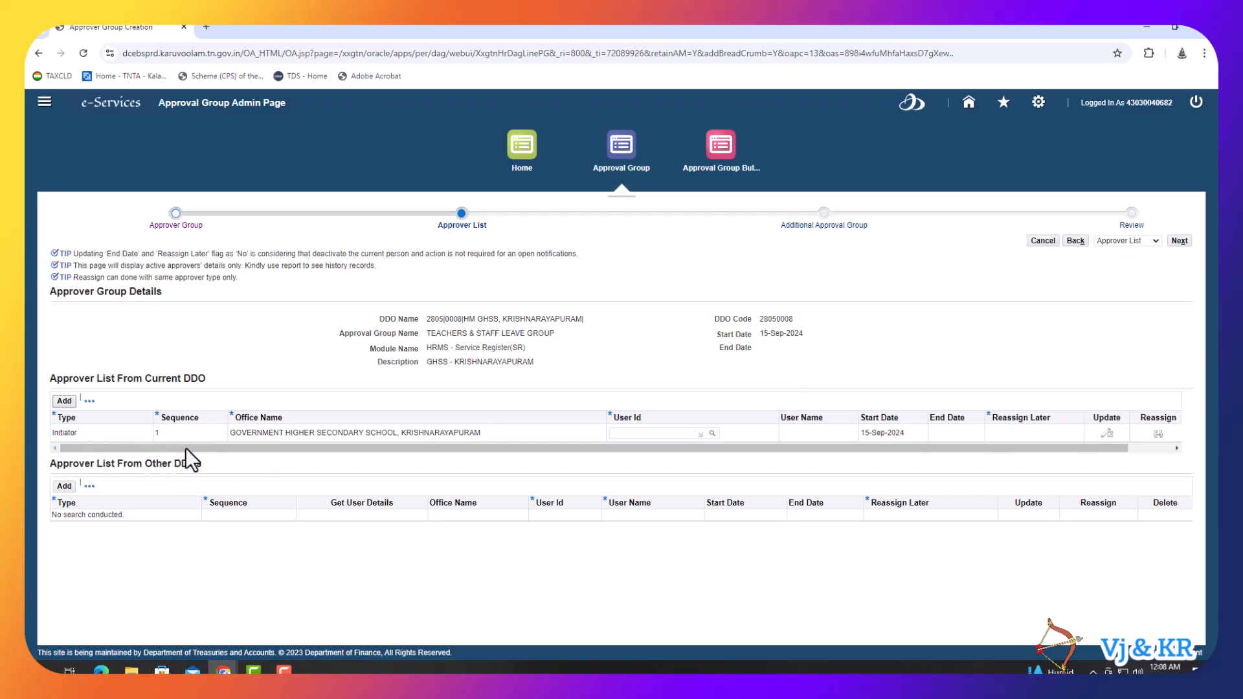
click(627, 432)
key(Tab)
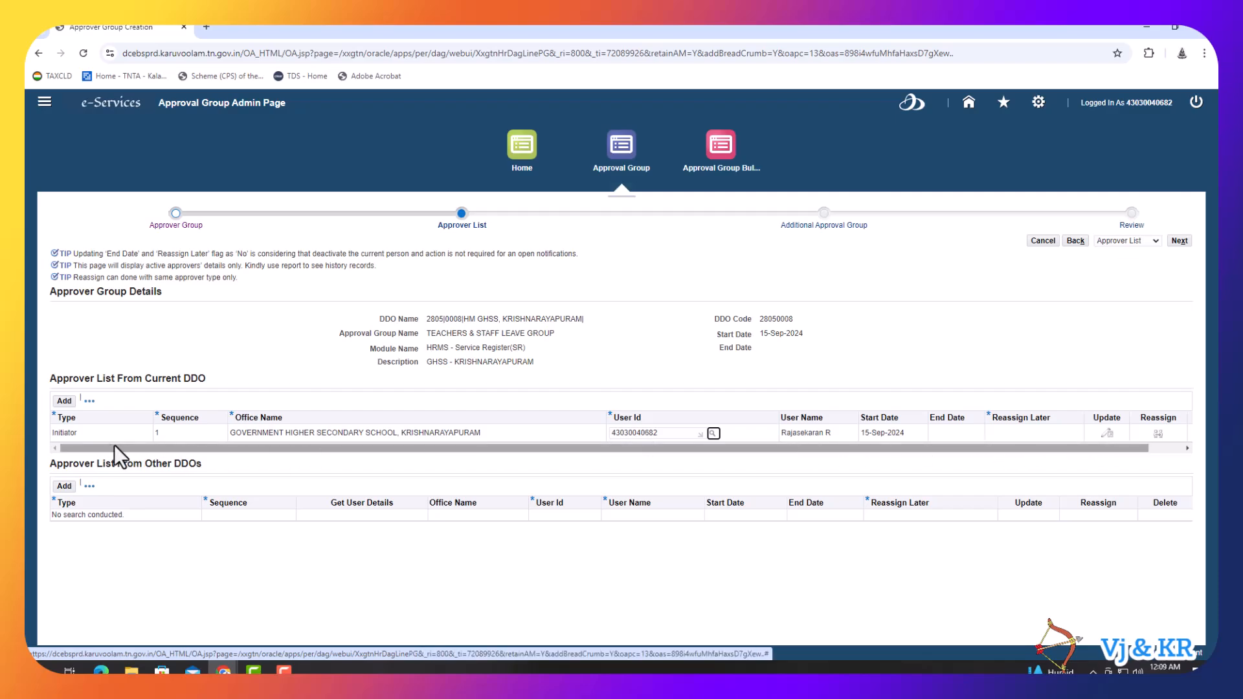
- Add an Approver row (sequence 99) for the school office, entering and accepting the approver's user id
click(53, 402)
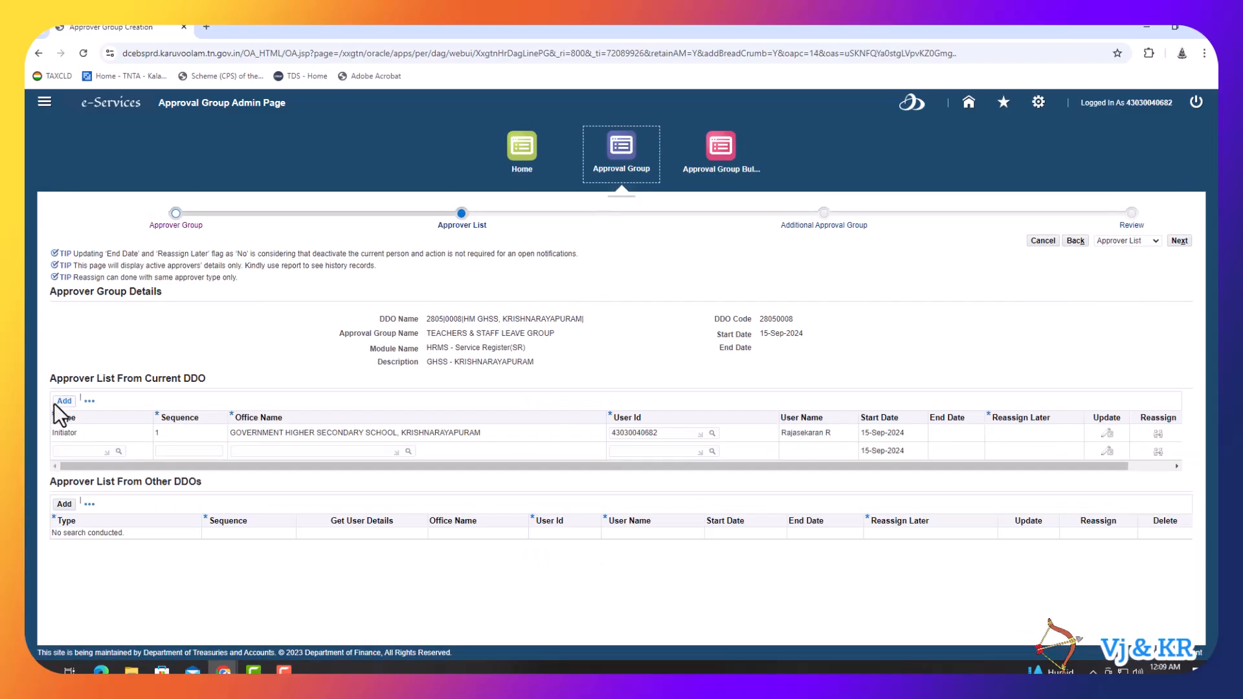
click(64, 451)
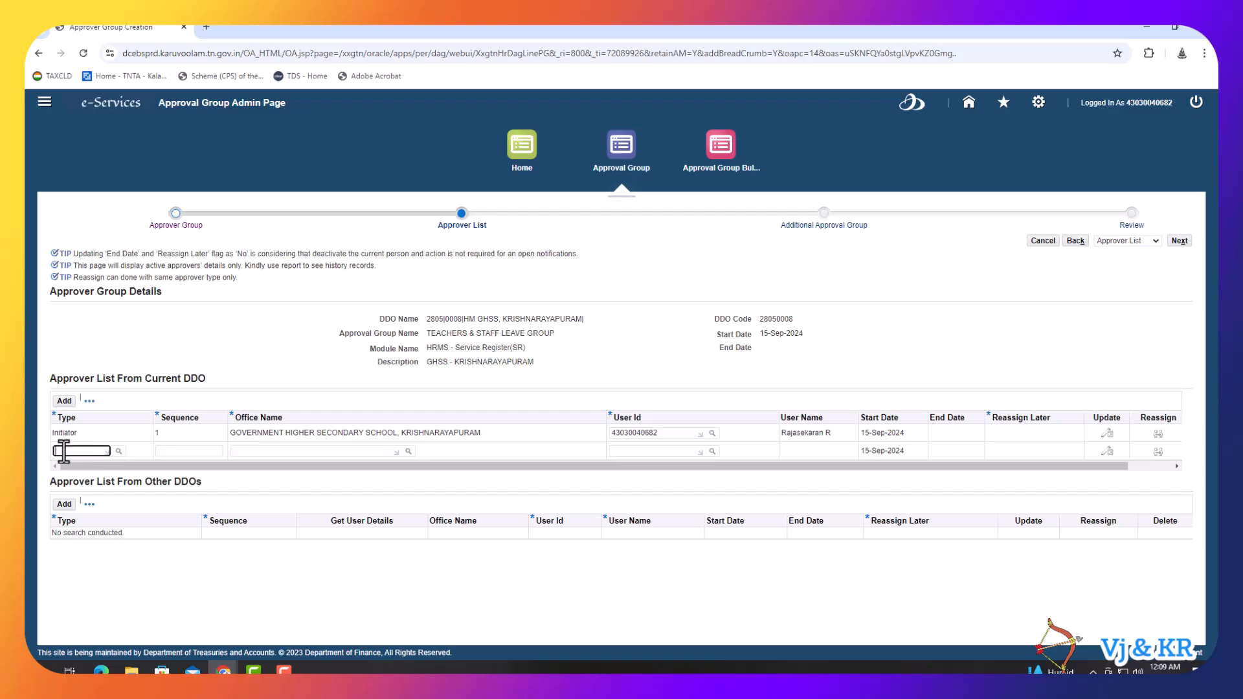
text(App)
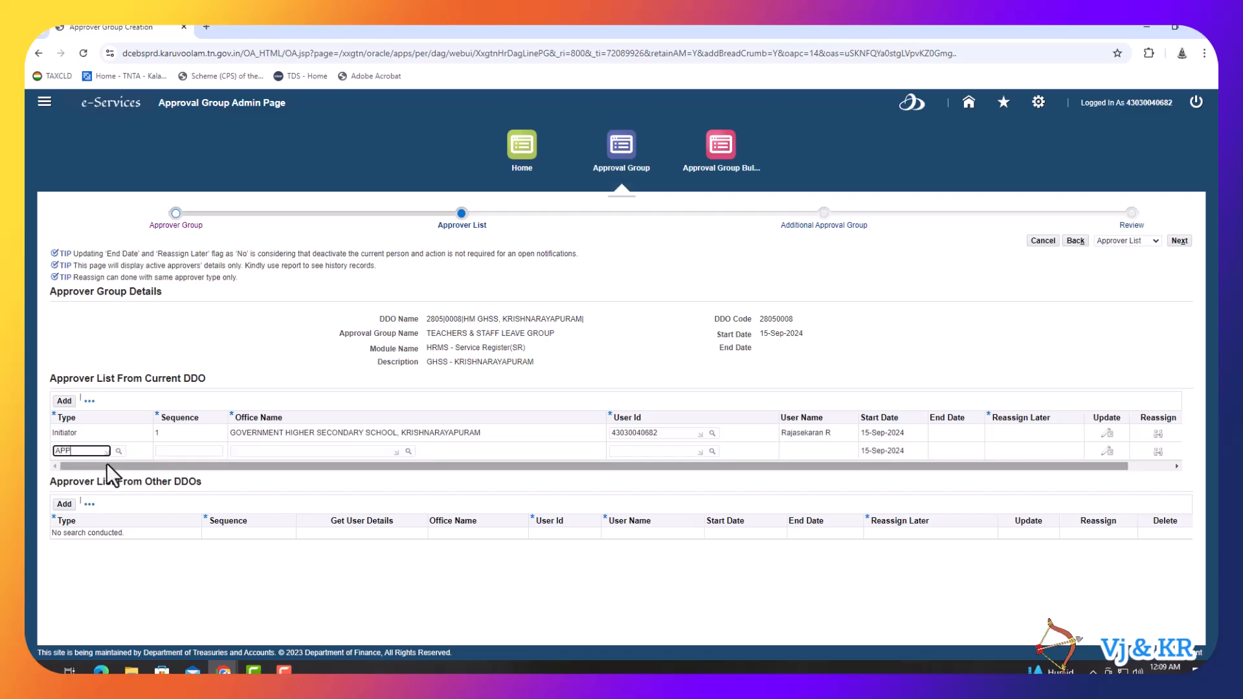
click(65, 479)
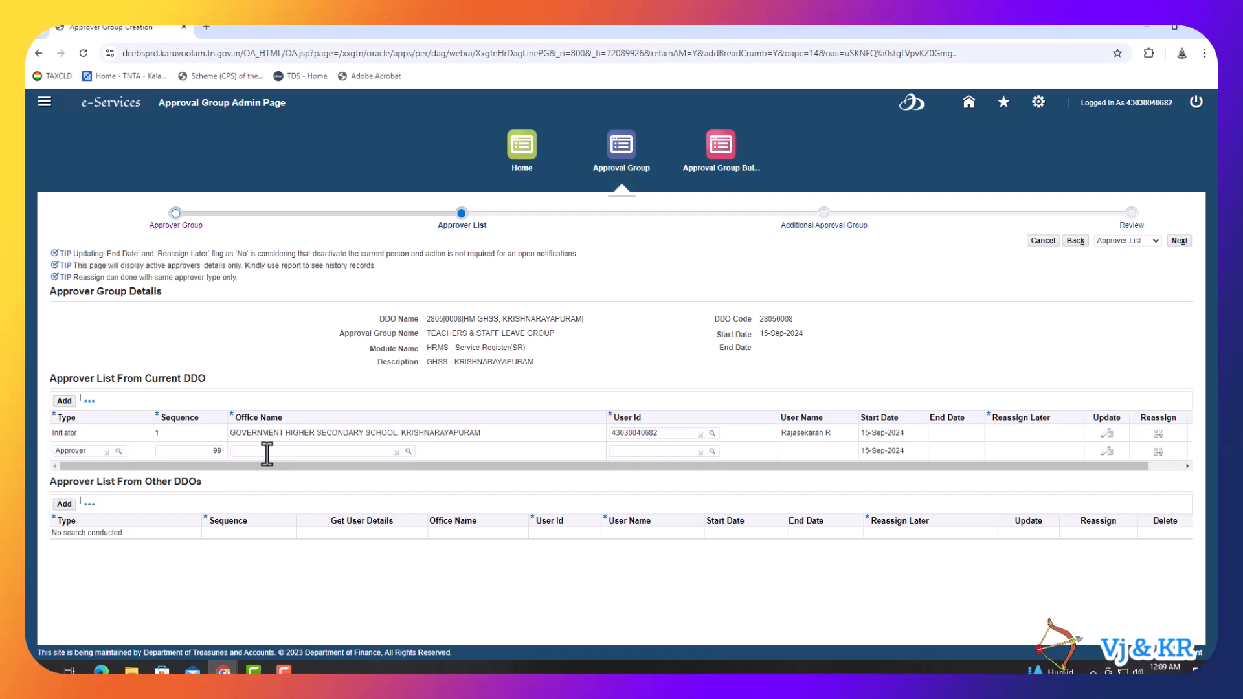
click(409, 451)
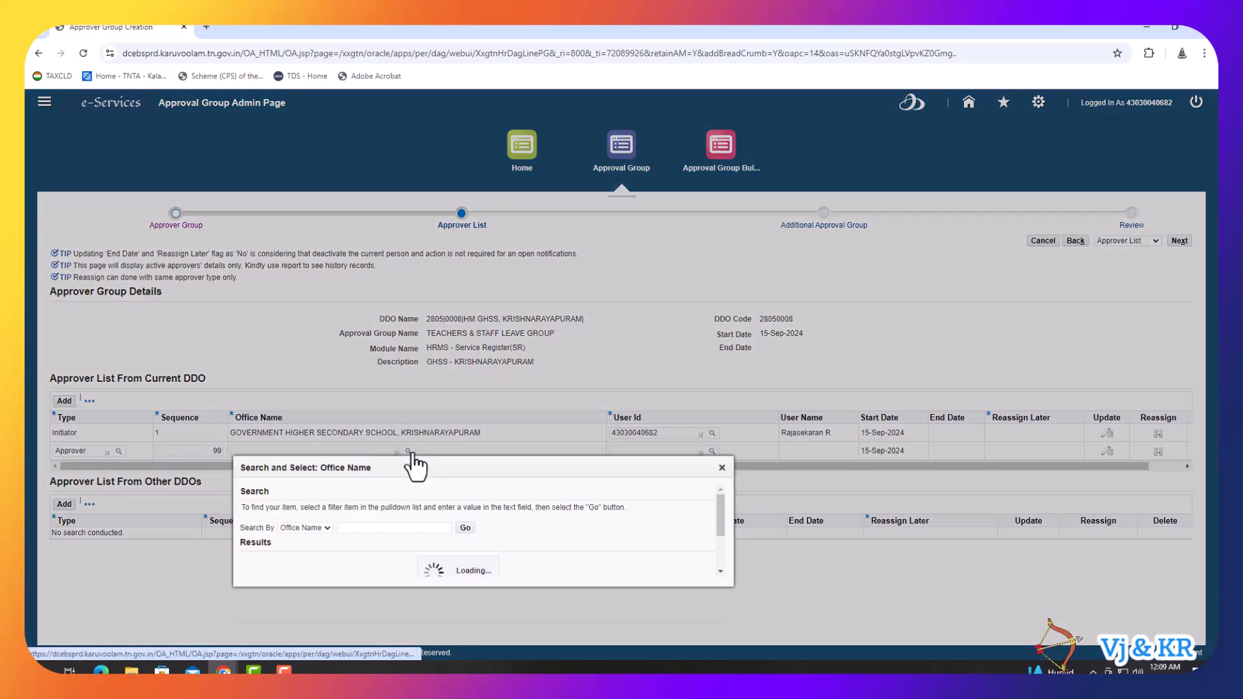
click(305, 576)
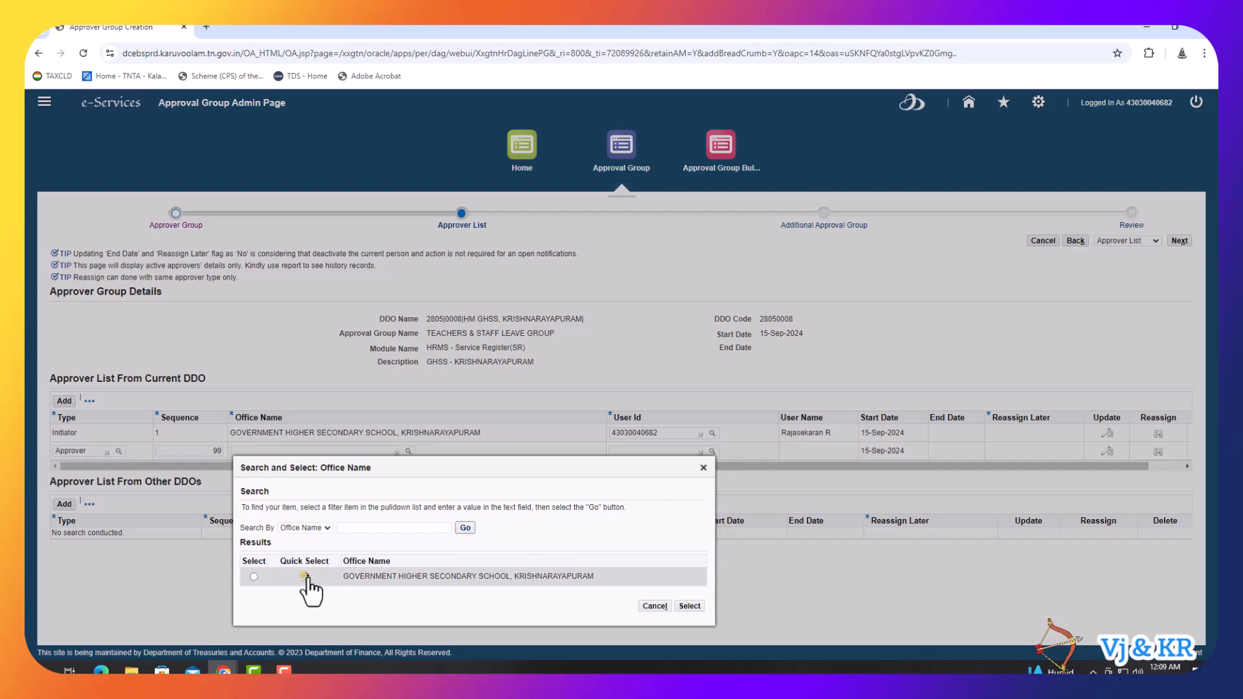
click(624, 452)
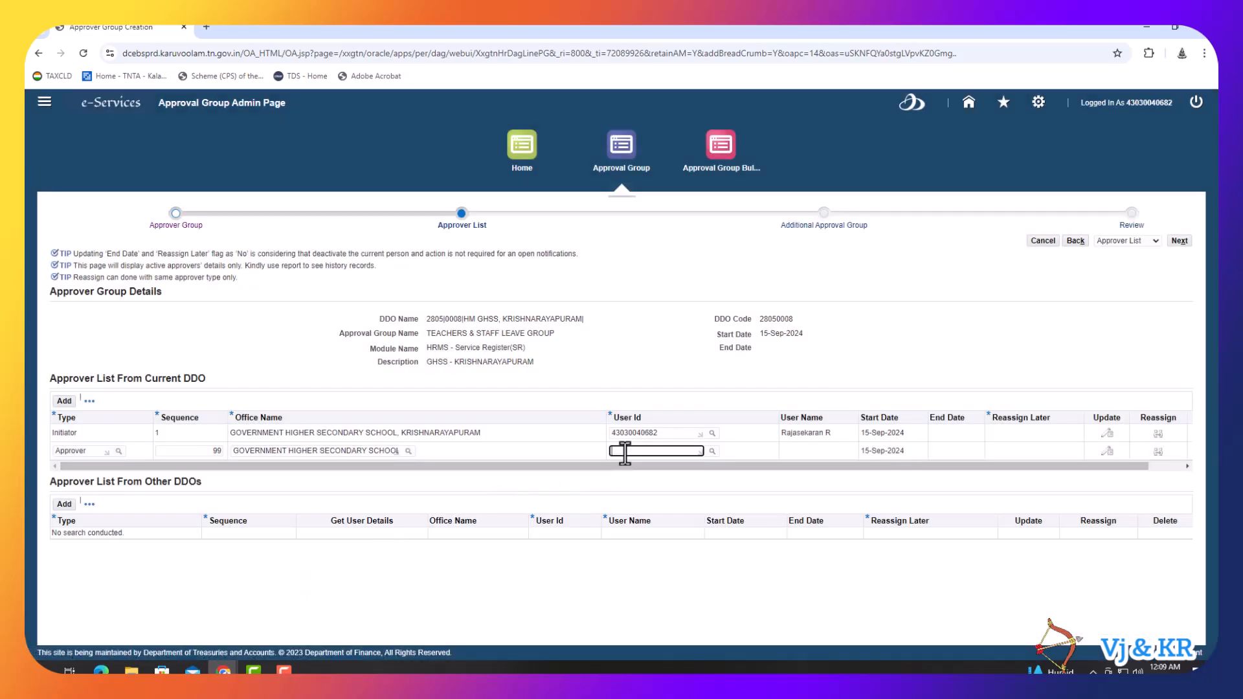
click(667, 484)
- Advance to Review, submit the approval group, and accept the cannot-delete warning
click(1178, 245)
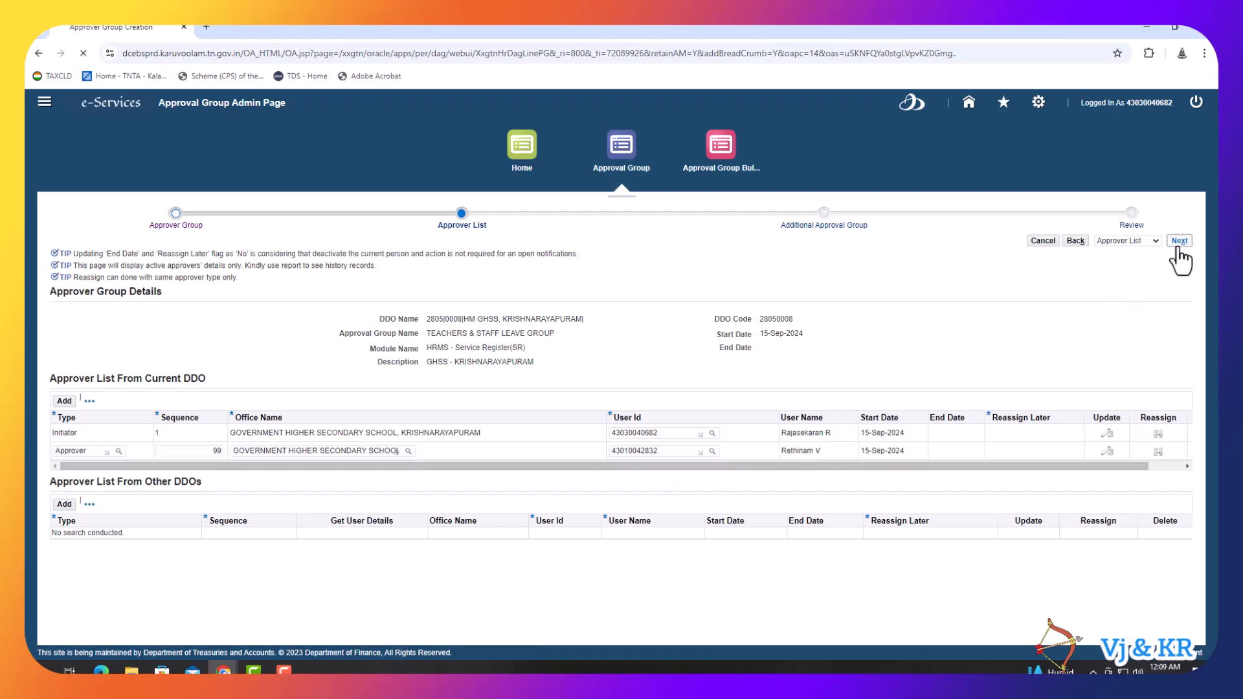
click(1177, 244)
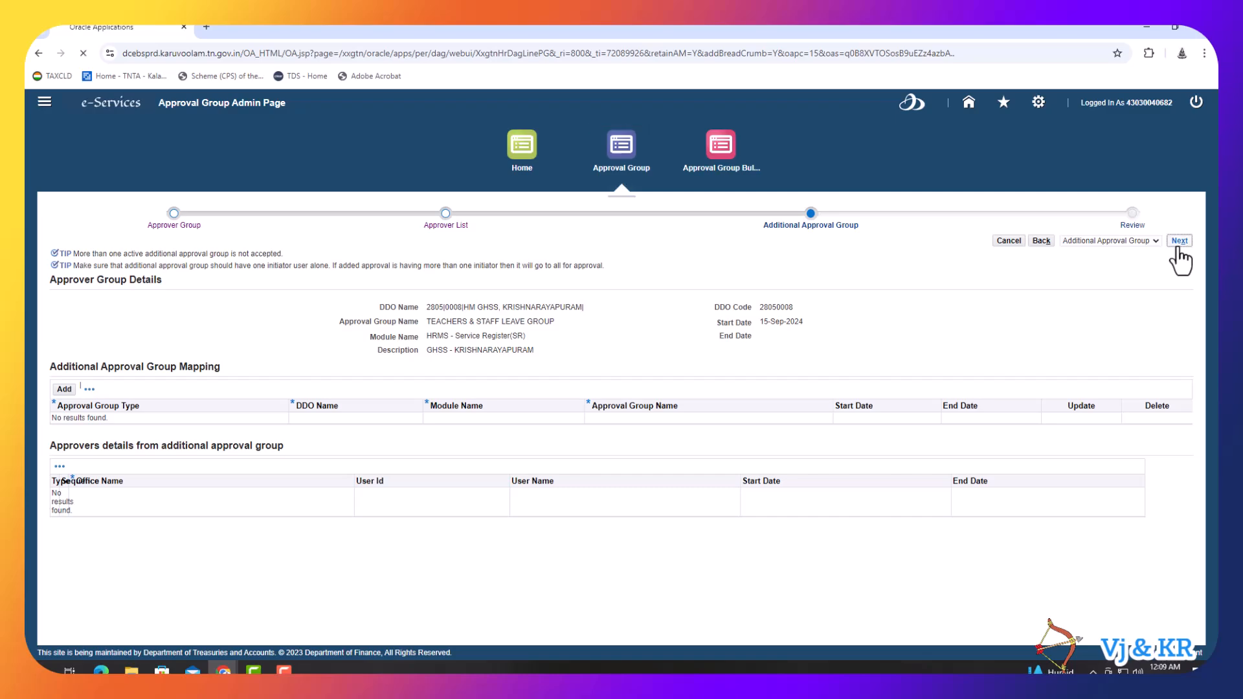
click(1175, 245)
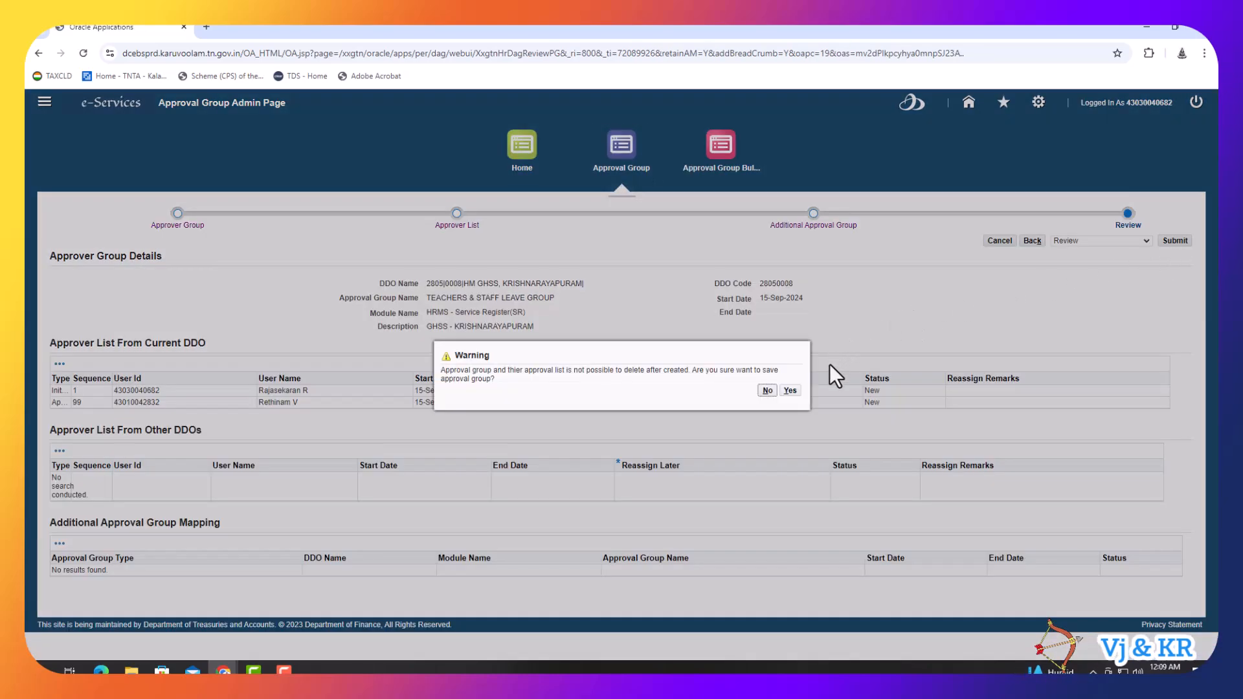
click(790, 390)
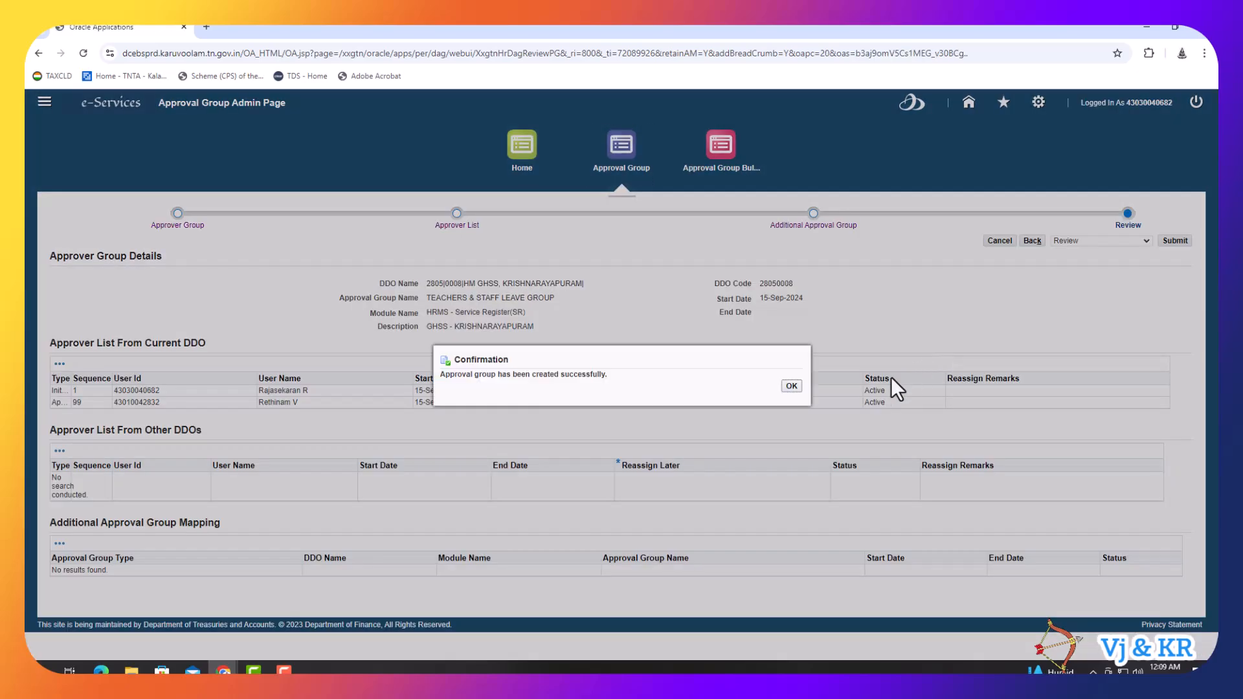
- Acknowledge the creation confirmation and return to the E-Business Suite home page
click(790, 387)
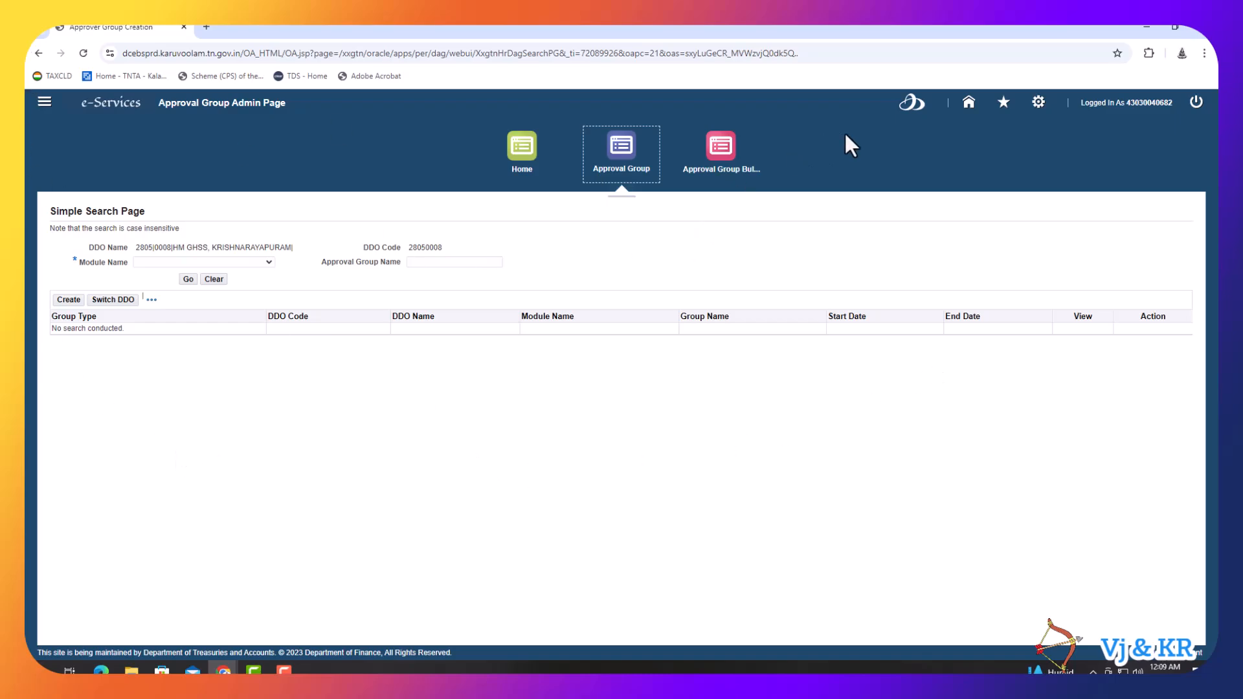
click(969, 105)
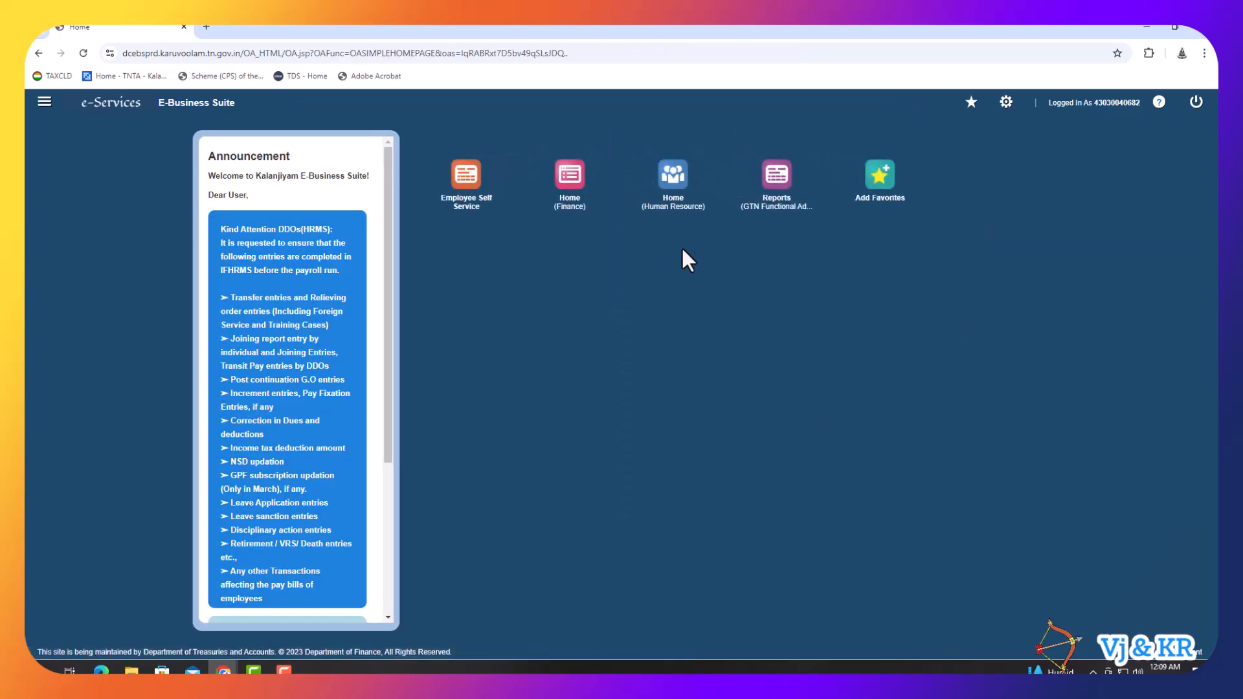
- From the Human Resource home, scroll the module strip and open Post Mapping
click(660, 206)
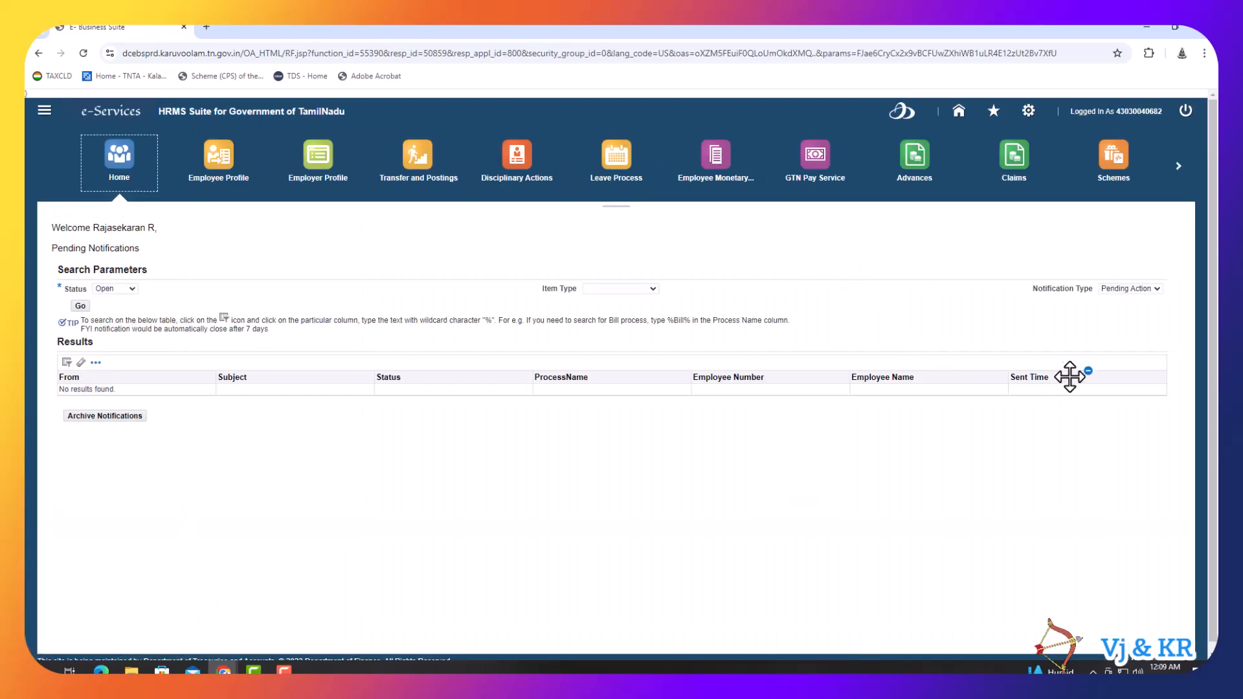
click(1177, 165)
click(1177, 166)
click(1177, 165)
click(1177, 166)
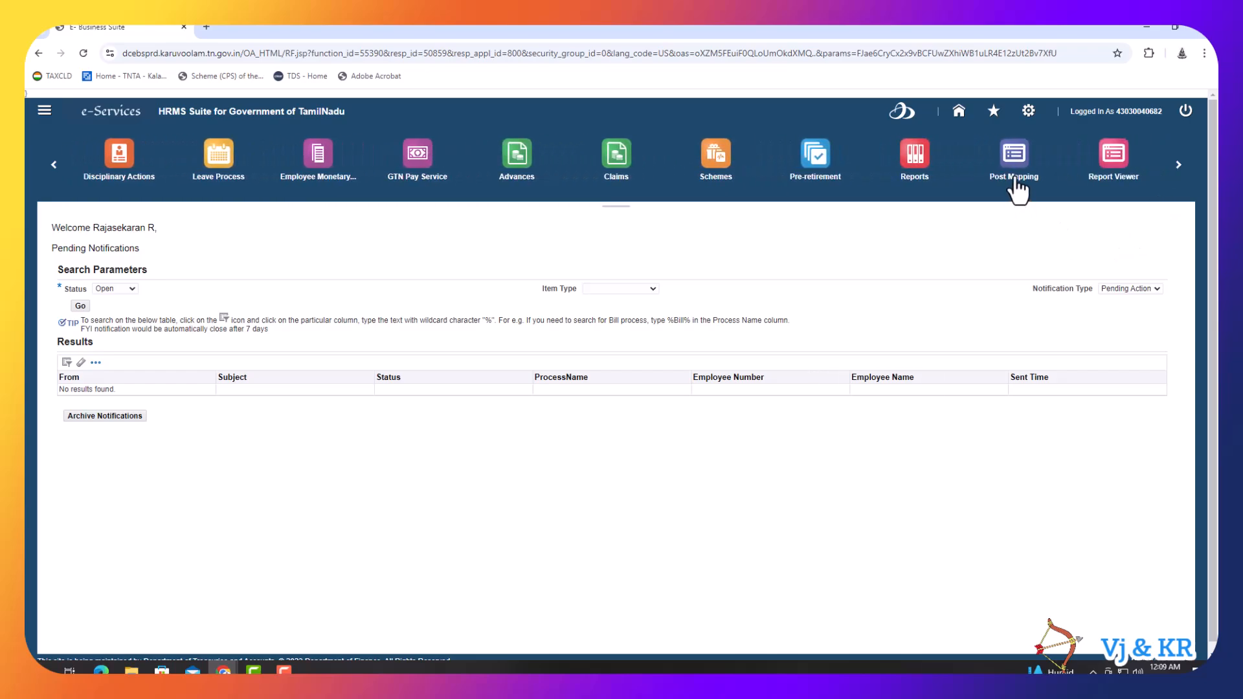
click(1015, 181)
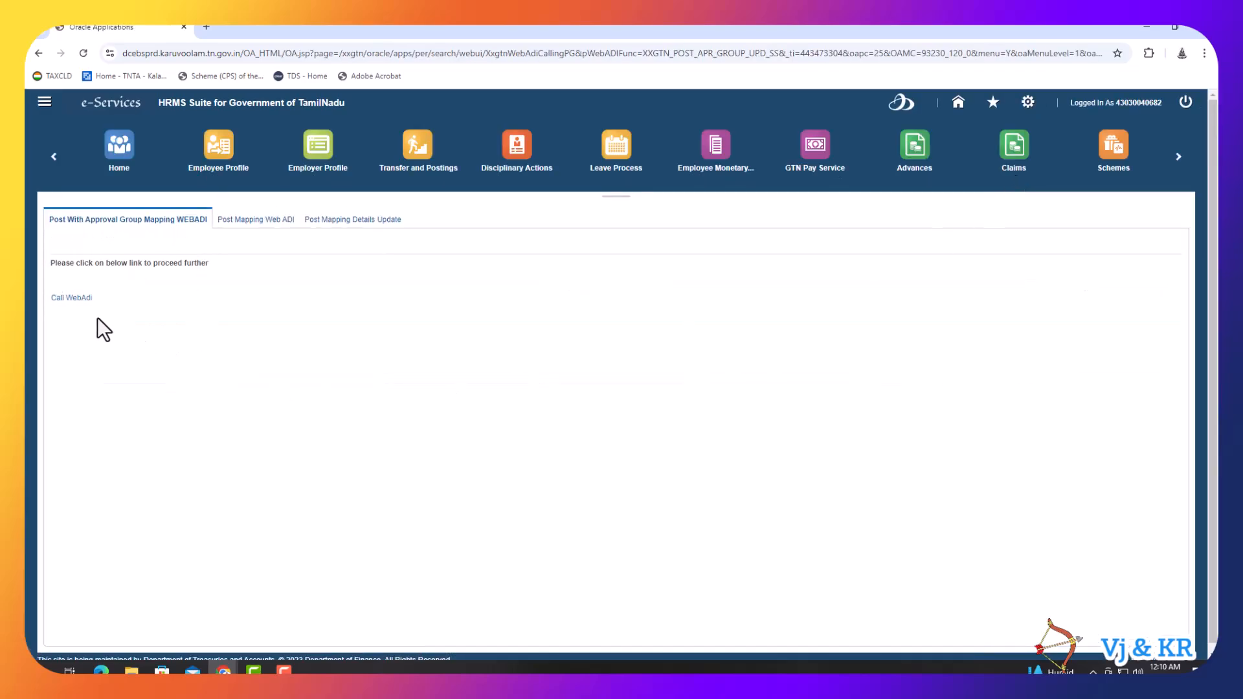
- Generate the Post With Approval Group Mapping WebADI and open WebADI (76).xls from downloads
click(79, 302)
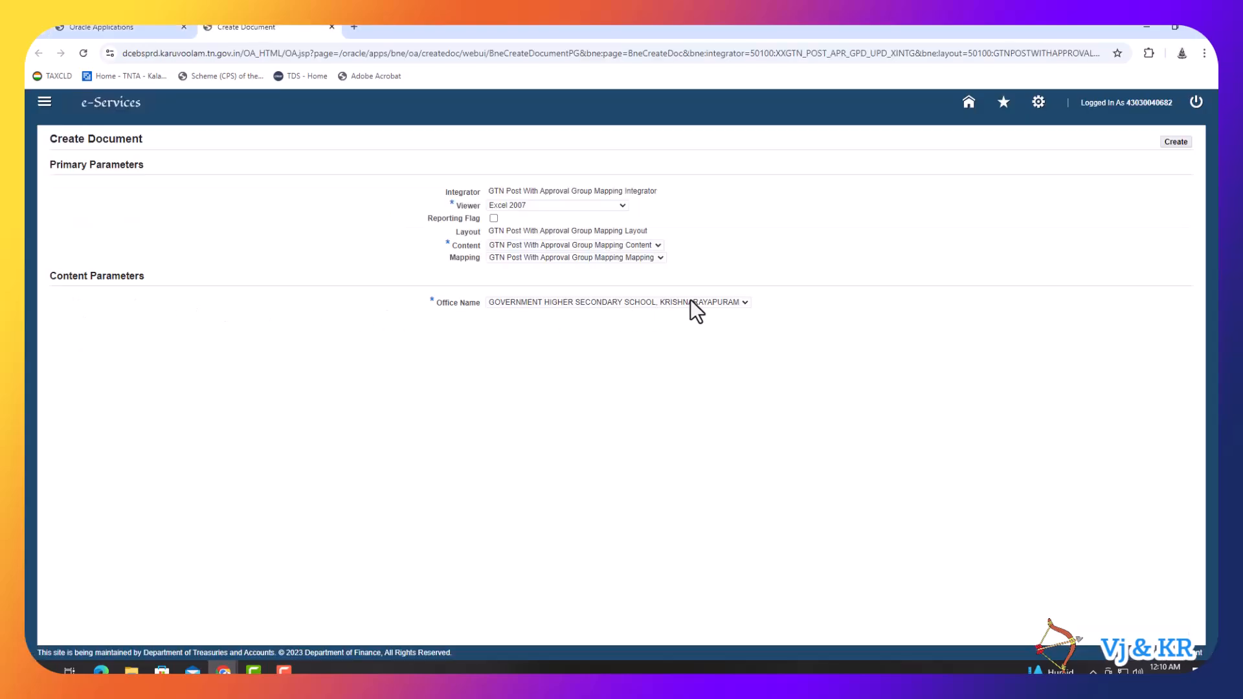
click(1174, 142)
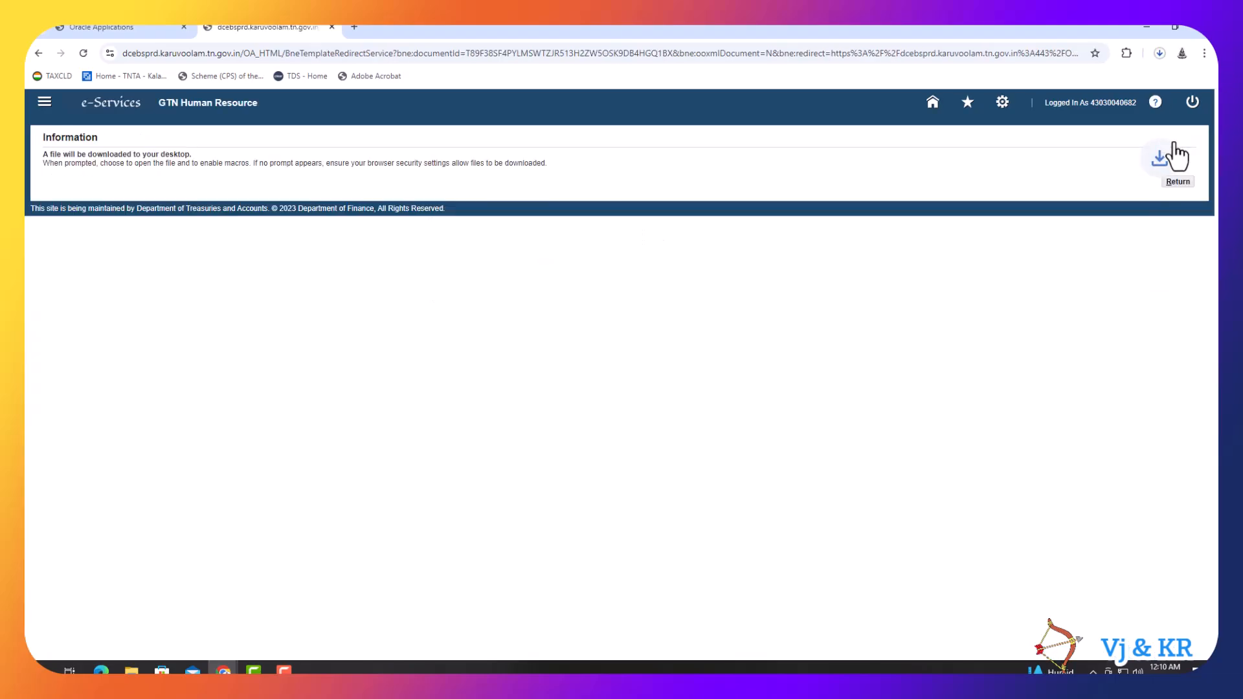
click(1159, 53)
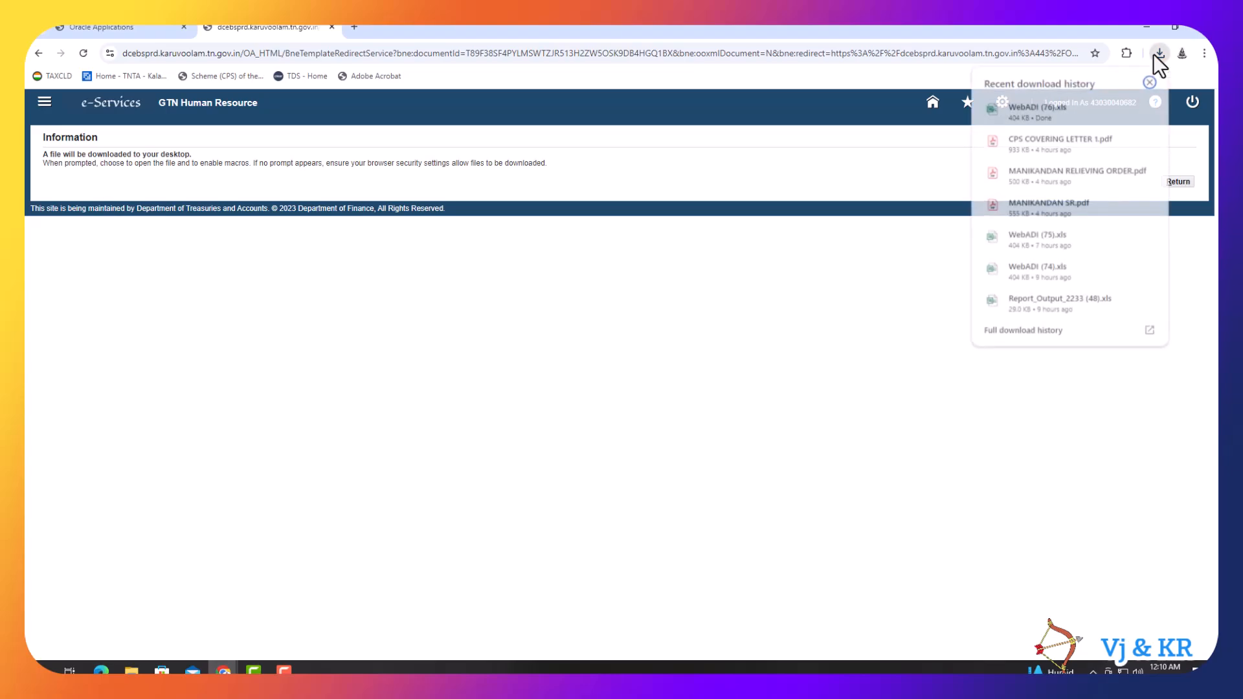
click(1050, 109)
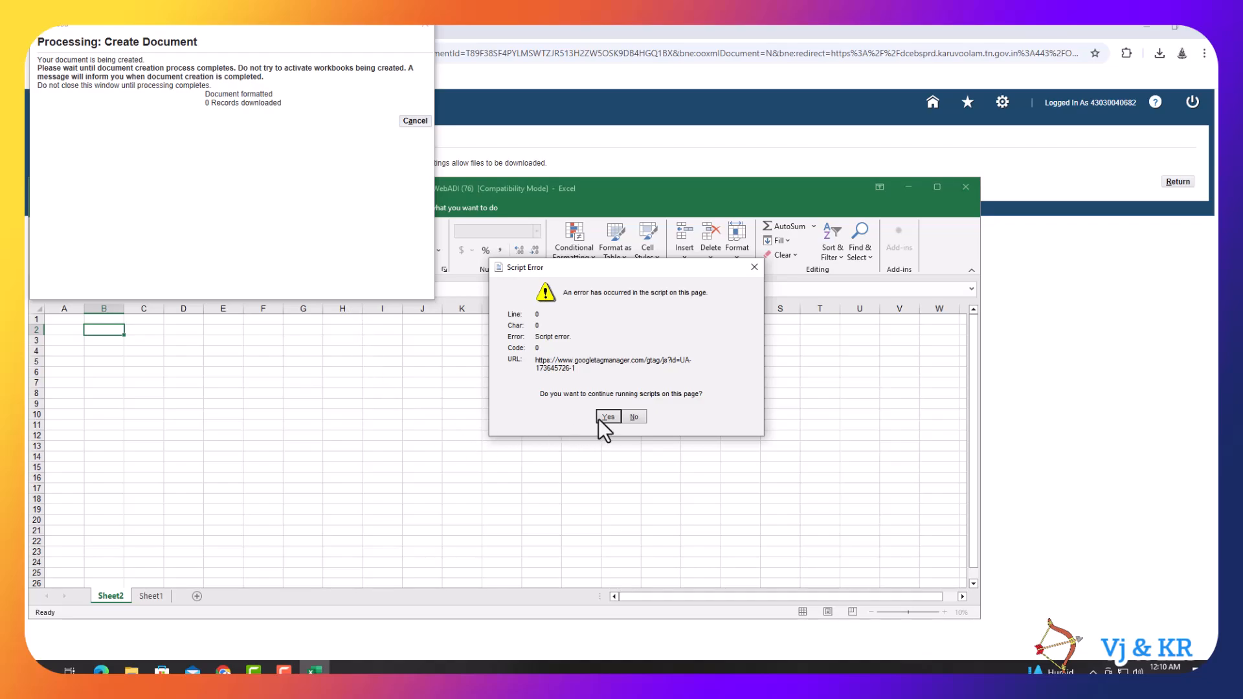
- Let the WebADI scripts run, close the confirmation, and maximize Excel showing 37 post records
click(609, 416)
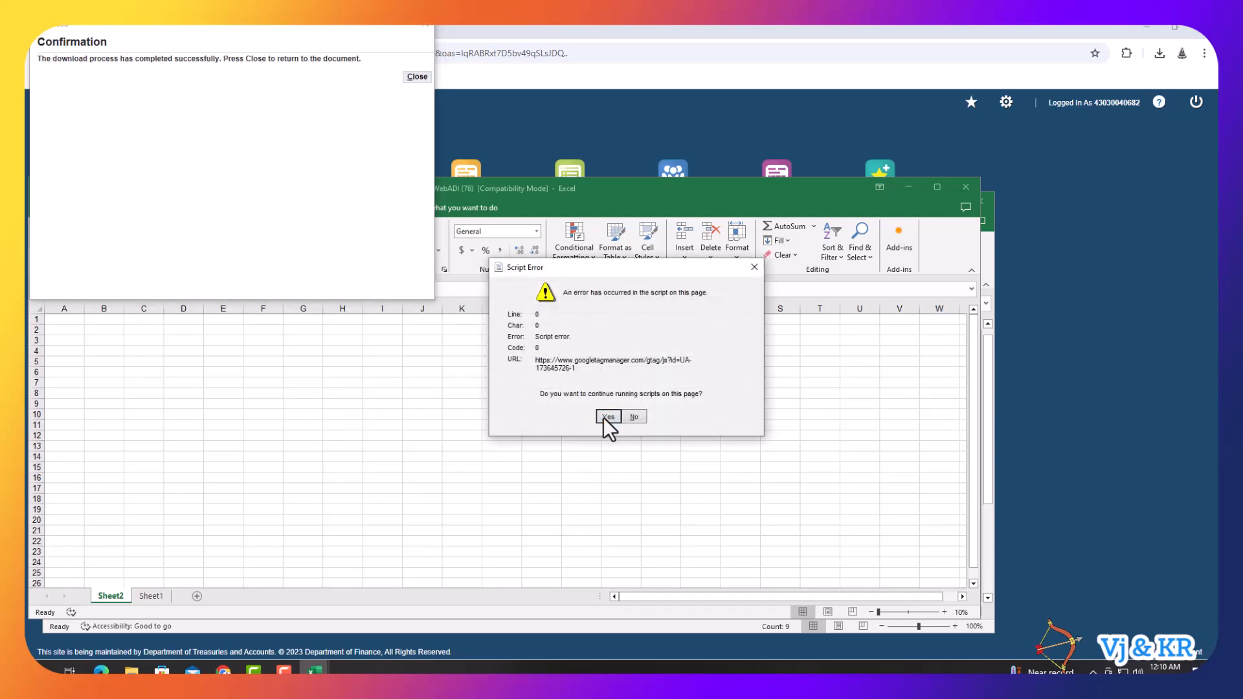
click(608, 417)
click(417, 76)
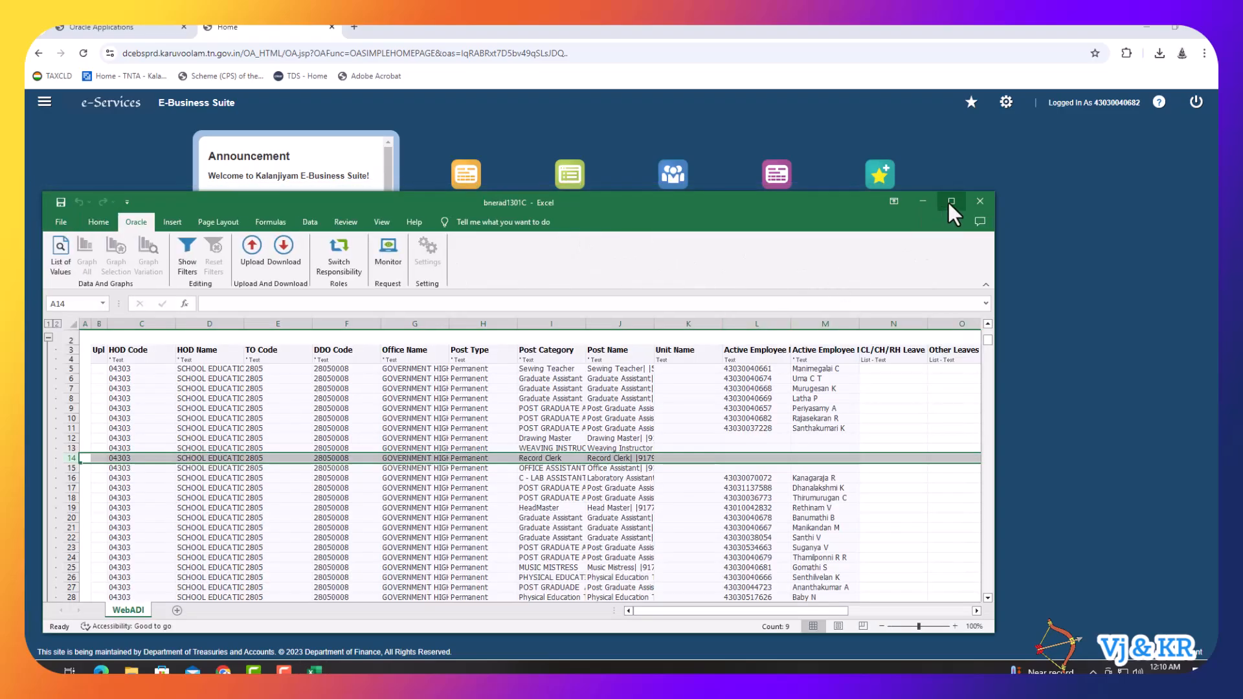
click(950, 201)
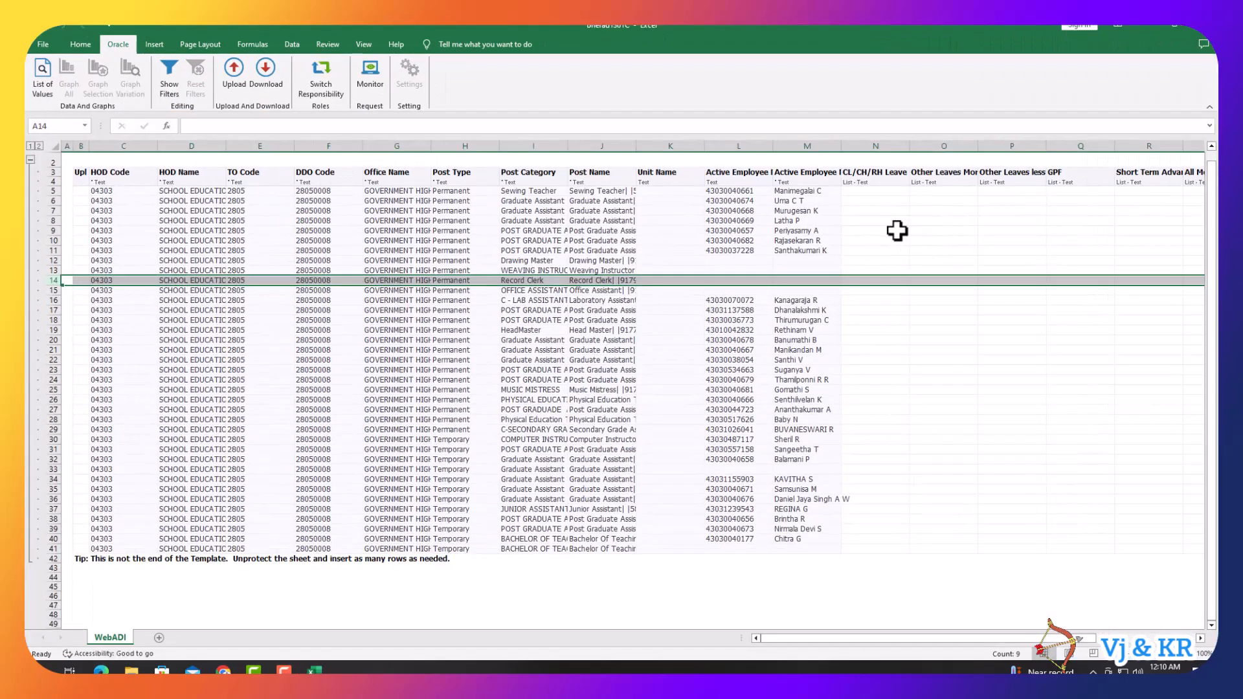
click(877, 173)
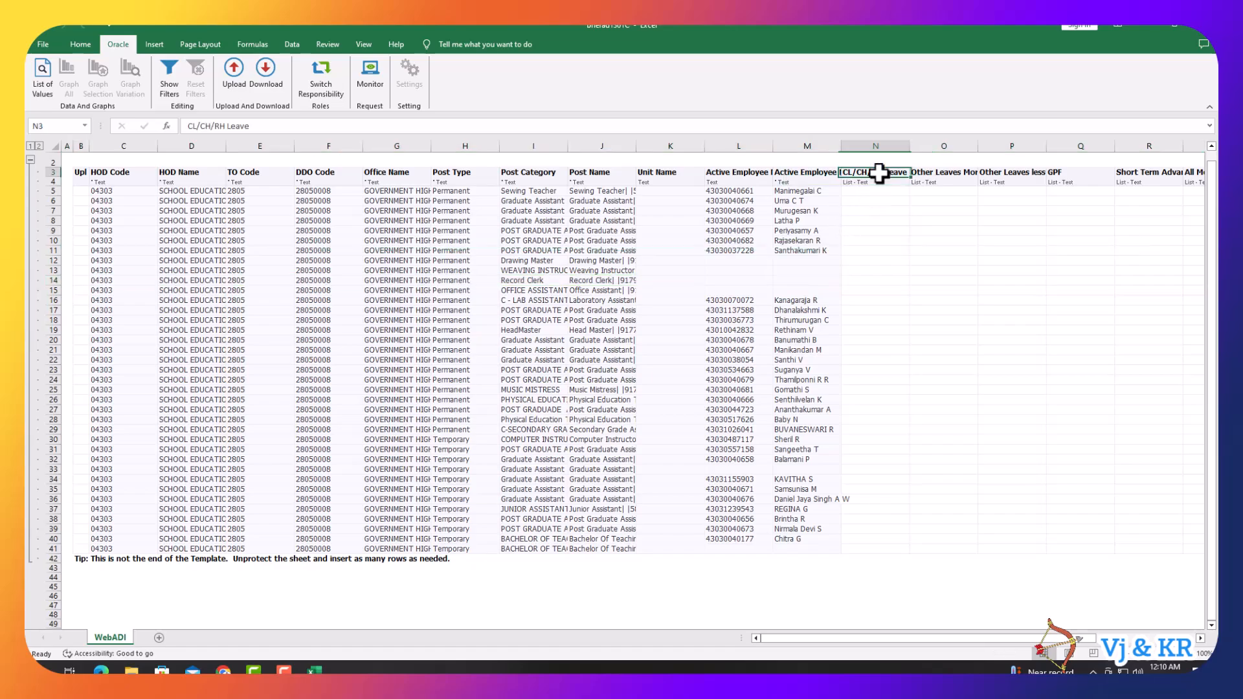
click(918, 173)
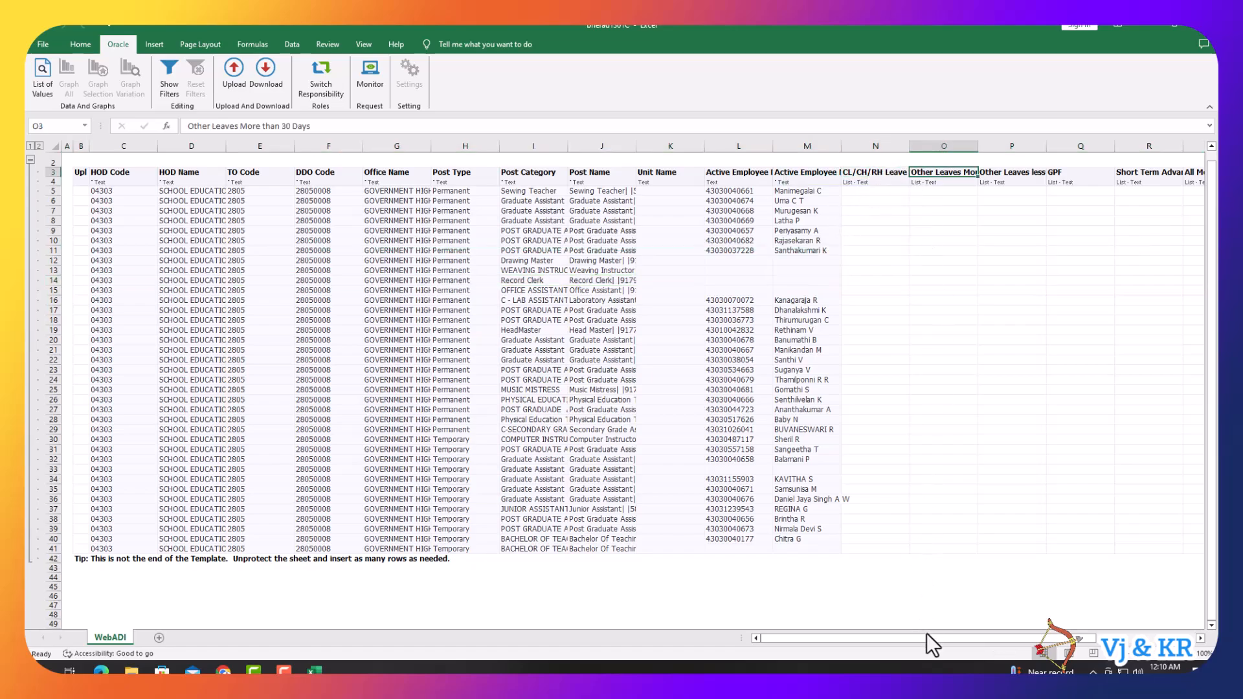
drag(930, 640, 1010, 628)
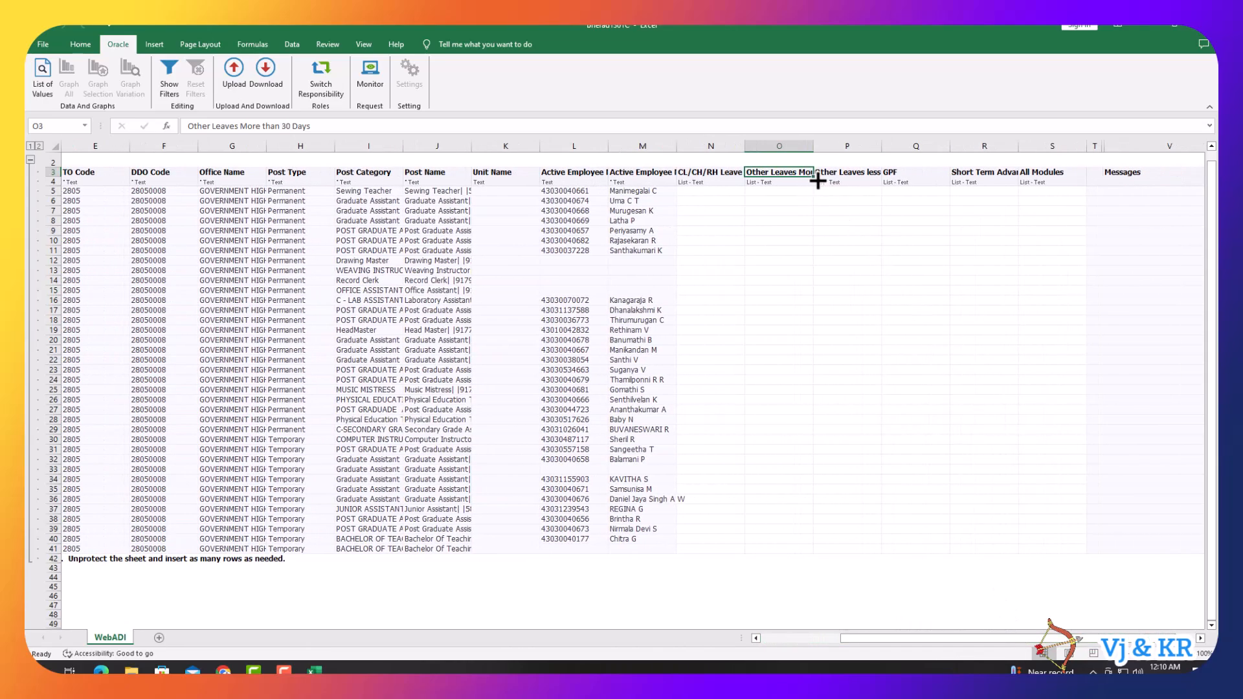
click(829, 175)
click(904, 174)
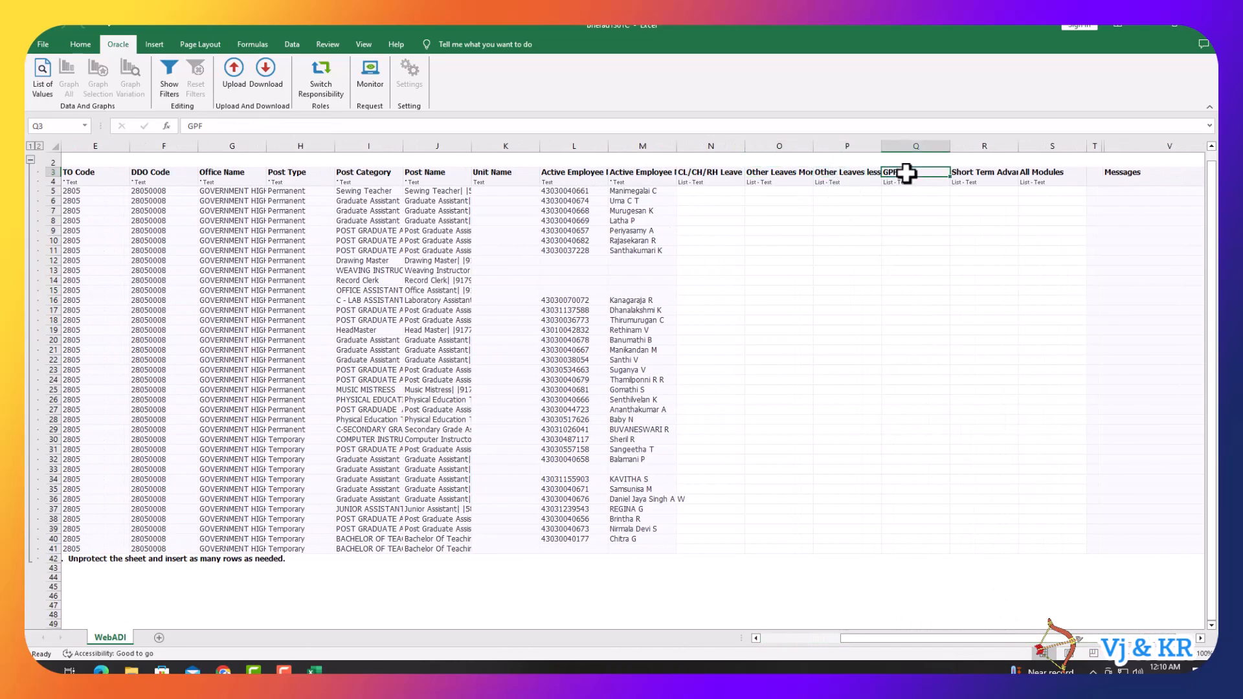
click(1029, 172)
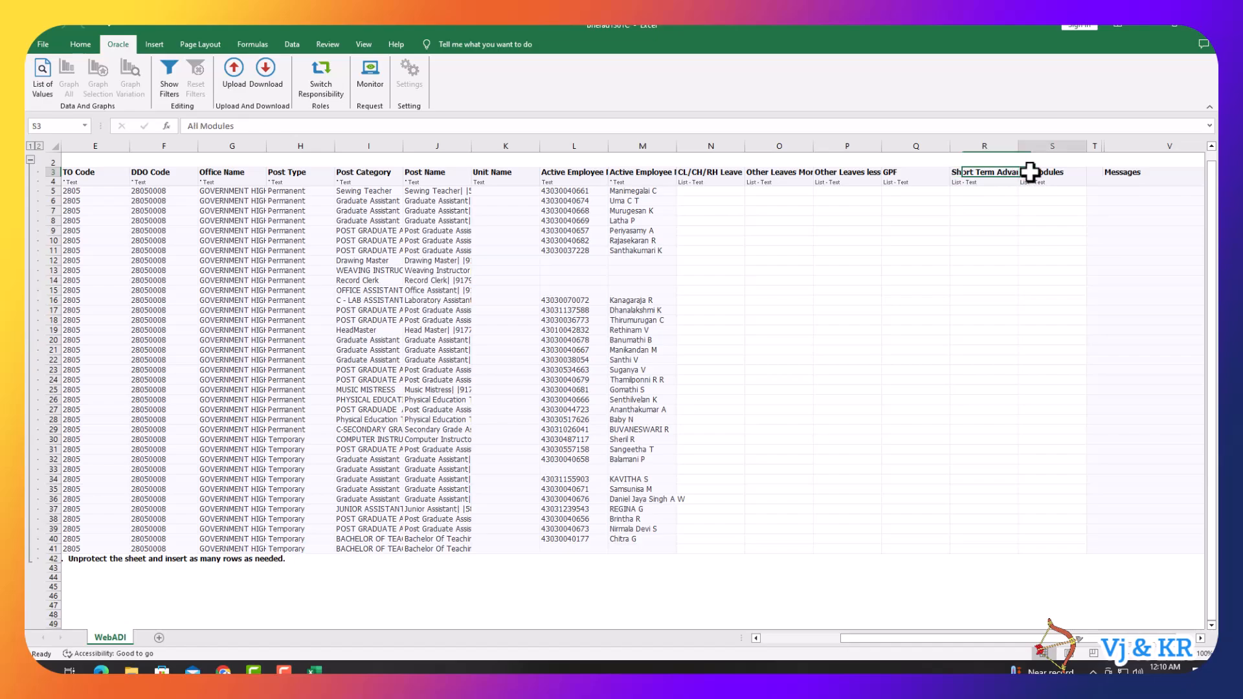
click(711, 190)
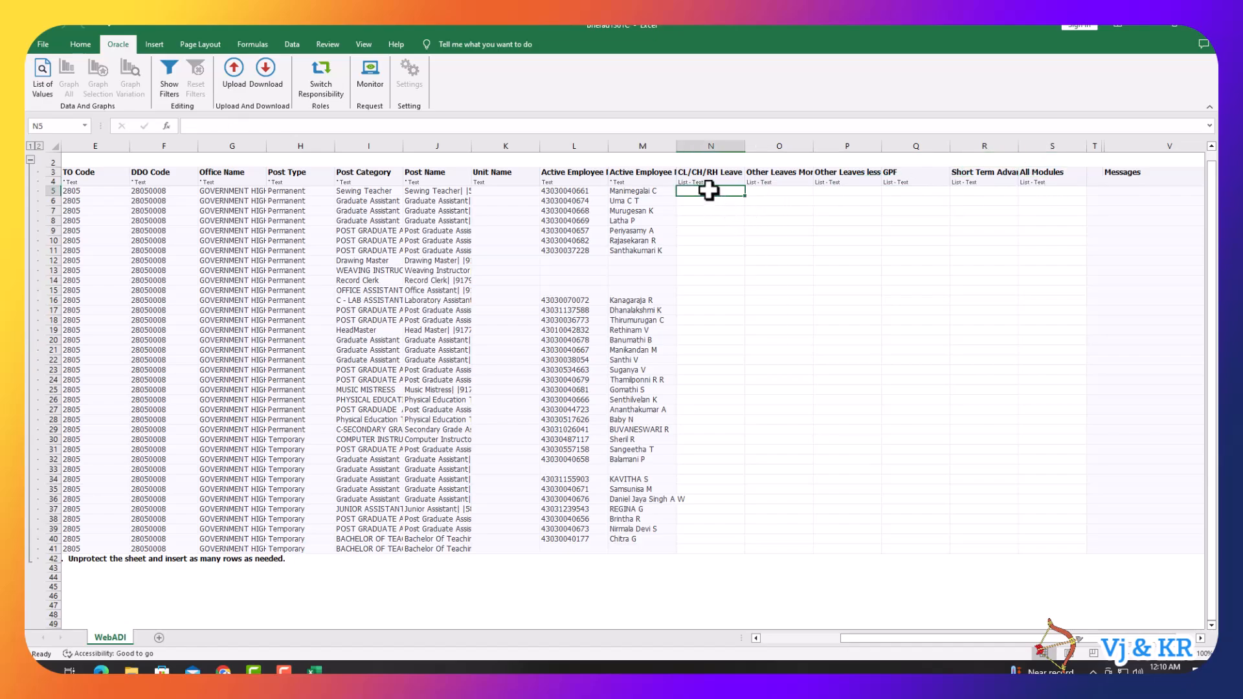
double_click(708, 190)
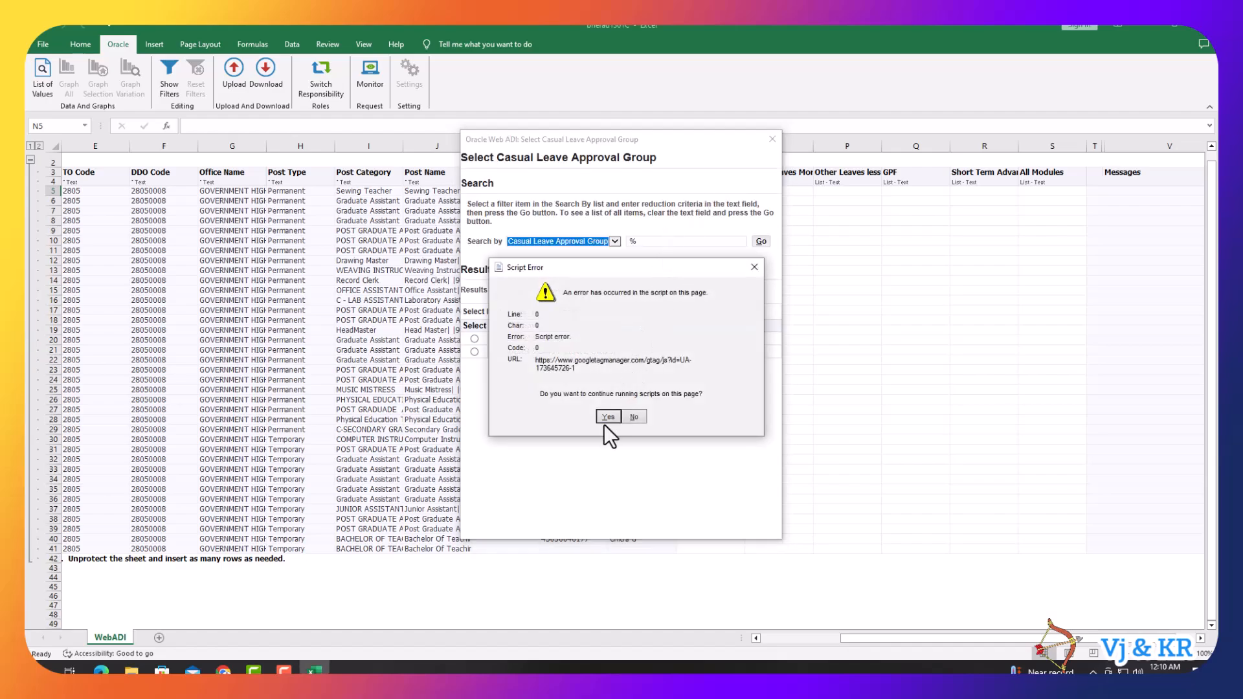
- Enter TEACHERS & STAFF LEAVE GROUP in cell N5 as the first post's CL/CH/RH Leave group
click(606, 417)
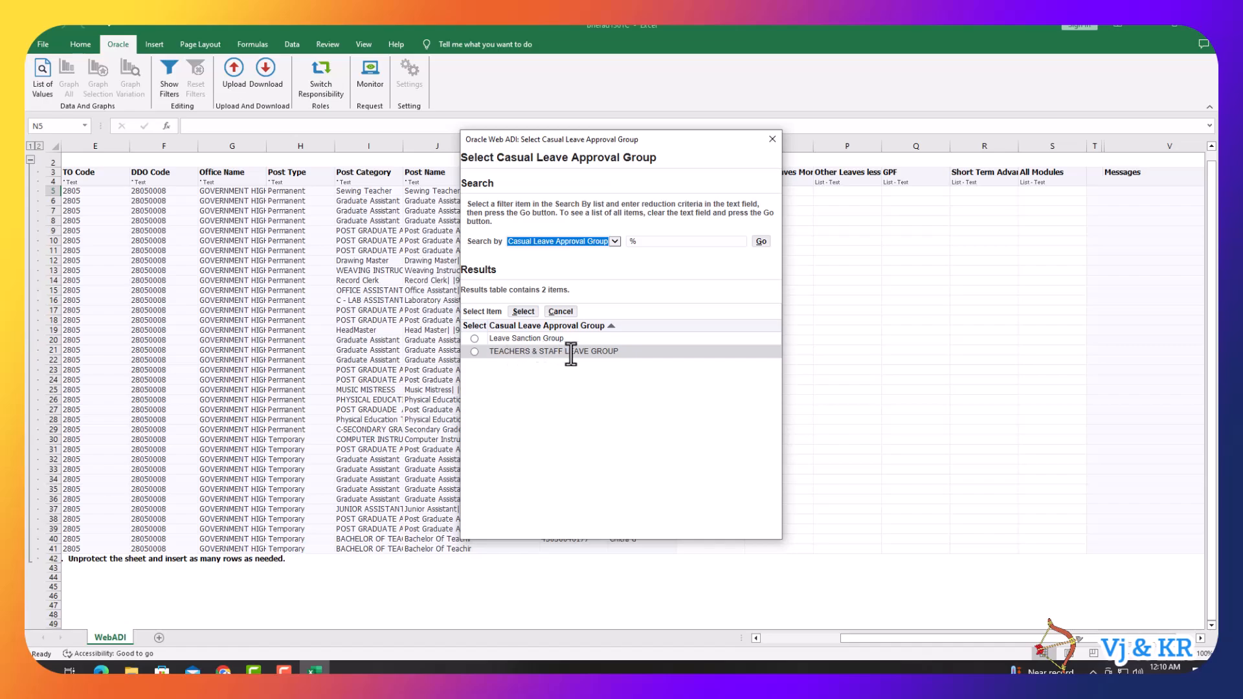
click(475, 353)
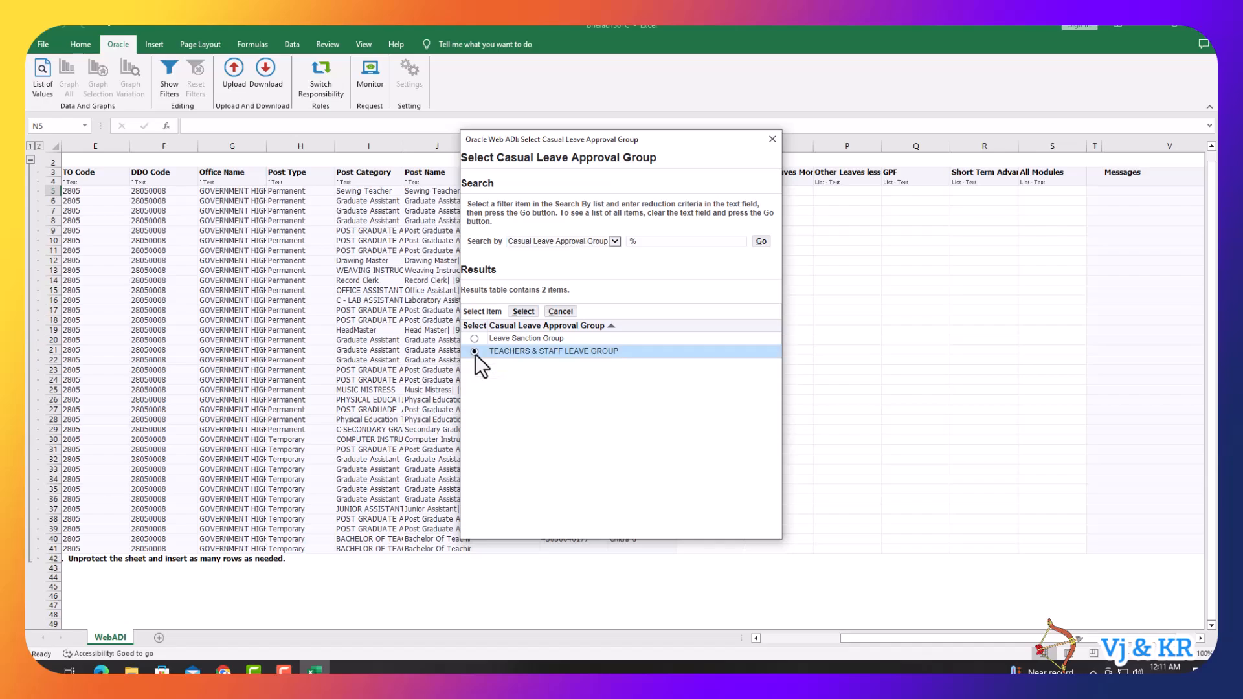
click(521, 313)
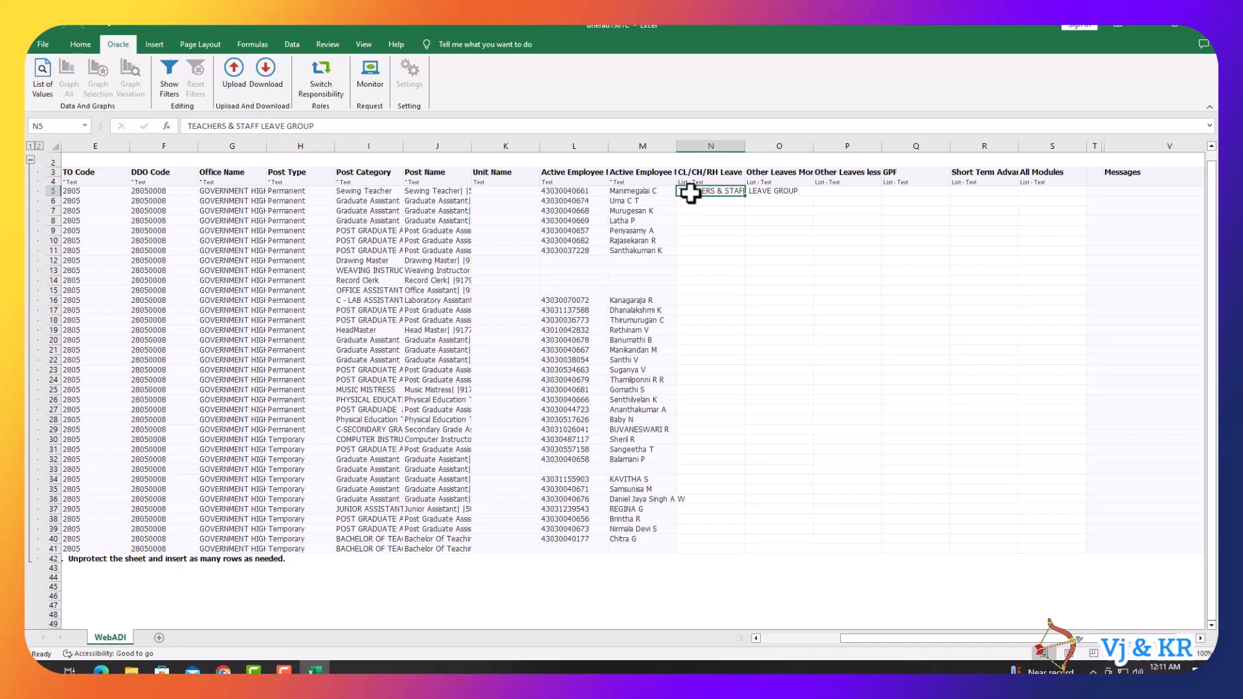
- Copy TEACHERS & STAFF LEAVE GROUP from N5 into N6:N11 and N16:N18
key(ctrl+c)
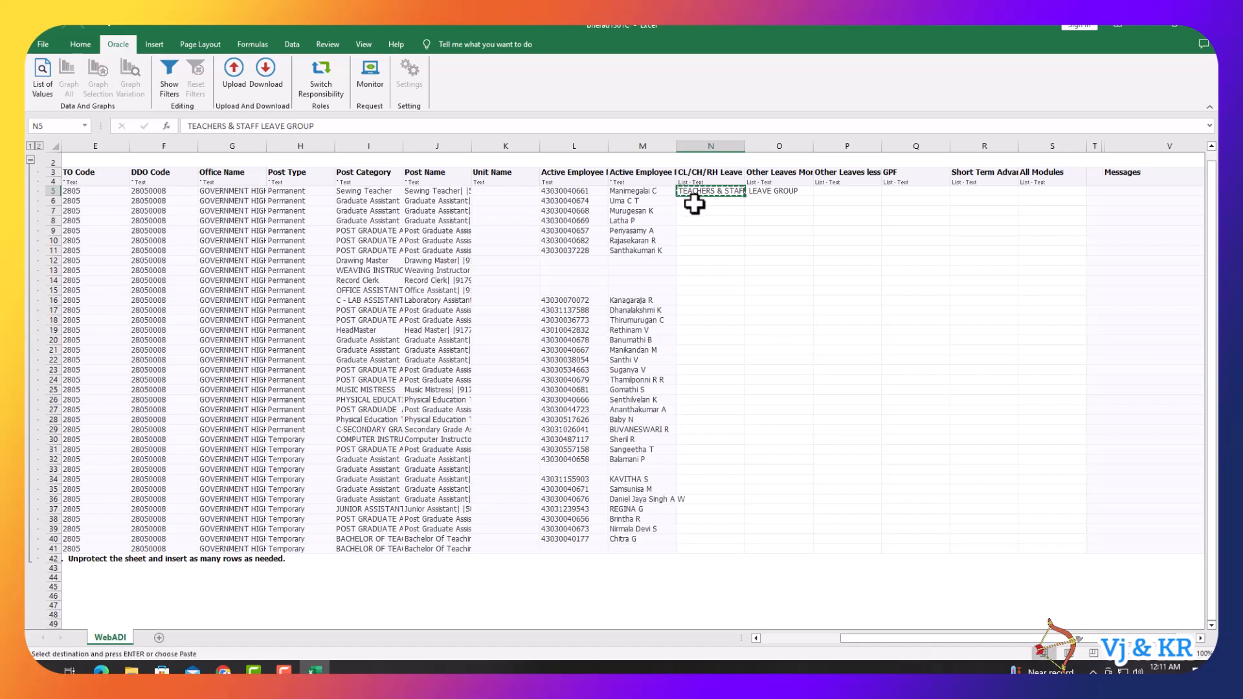
drag(691, 202, 692, 248)
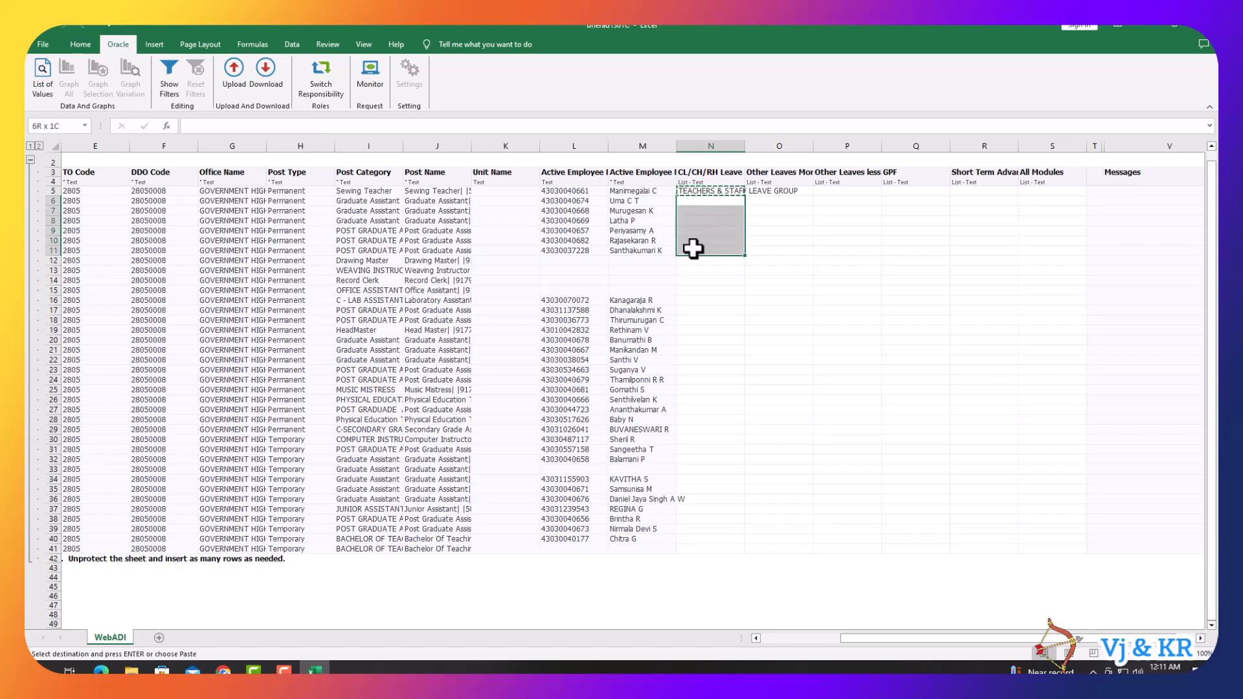
key(ctrl+v)
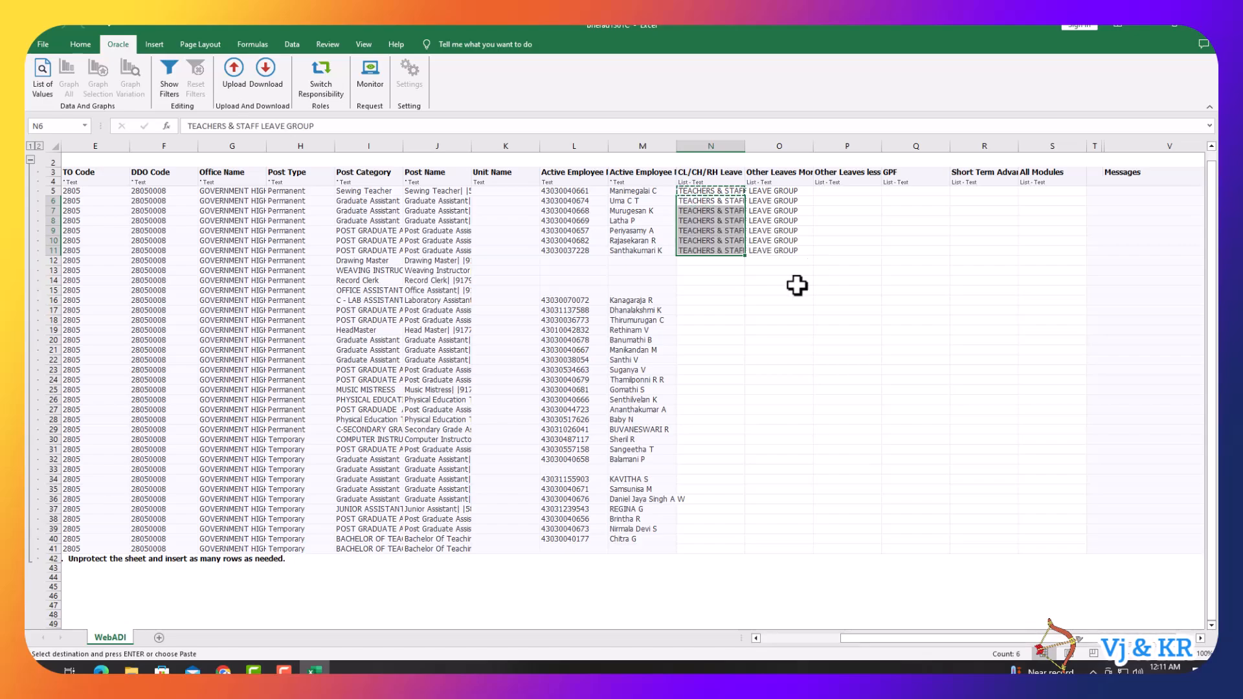
click(712, 268)
click(710, 253)
key(ctrl+c)
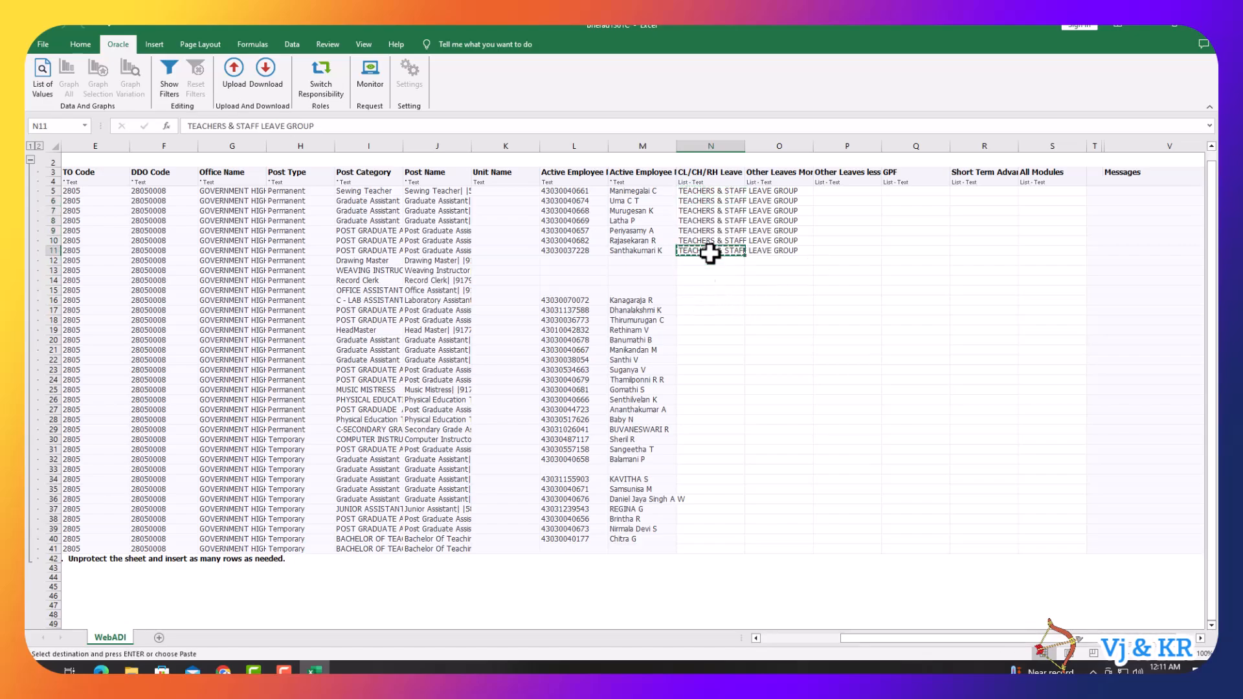
mouse_move(686, 300)
mouse_down()
mouse_move(691, 353)
mouse_move(695, 319)
mouse_up()
key(ctrl+v)
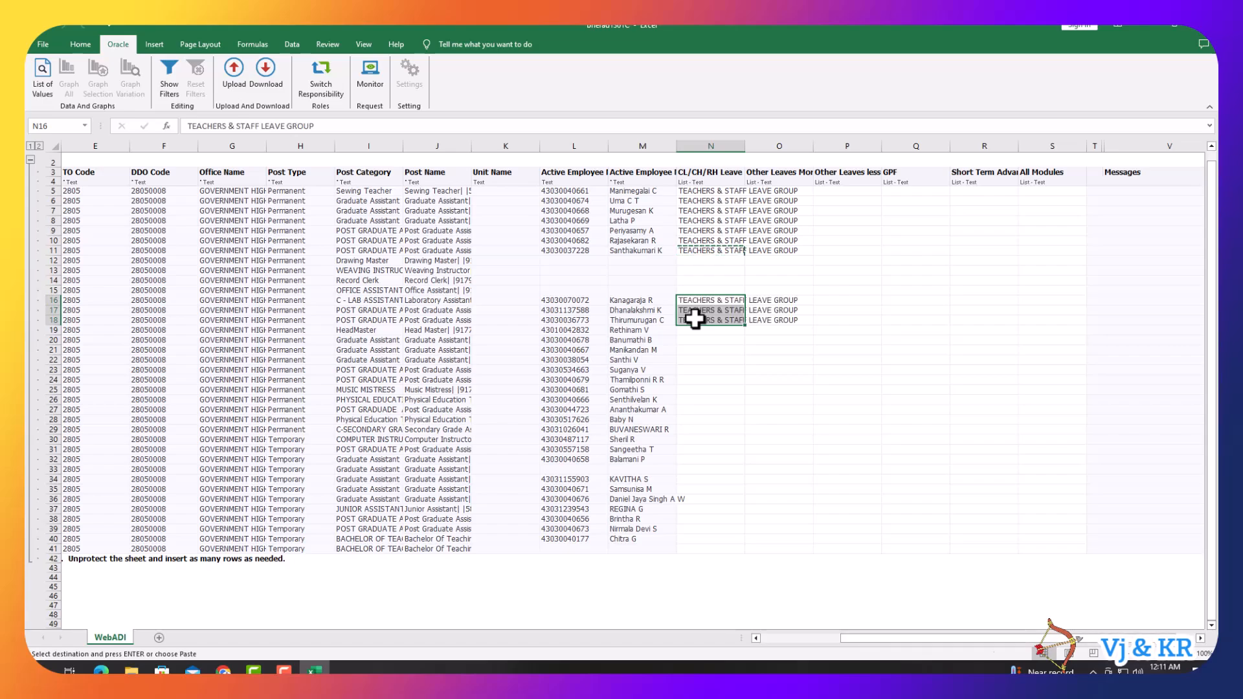
- Fill N20:N32 and N34:N40 with TEACHERS & STAFF LEAVE GROUP as well
click(702, 319)
key(ctrl+c)
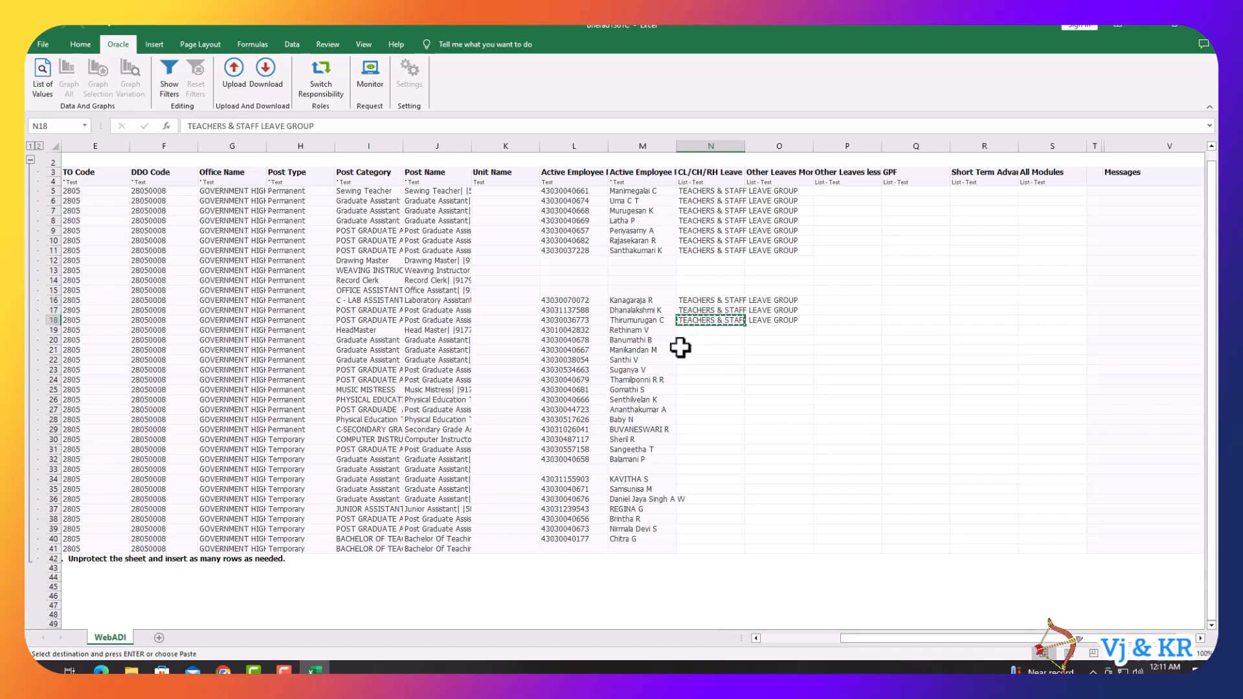
drag(685, 339, 691, 458)
key(ctrl+v)
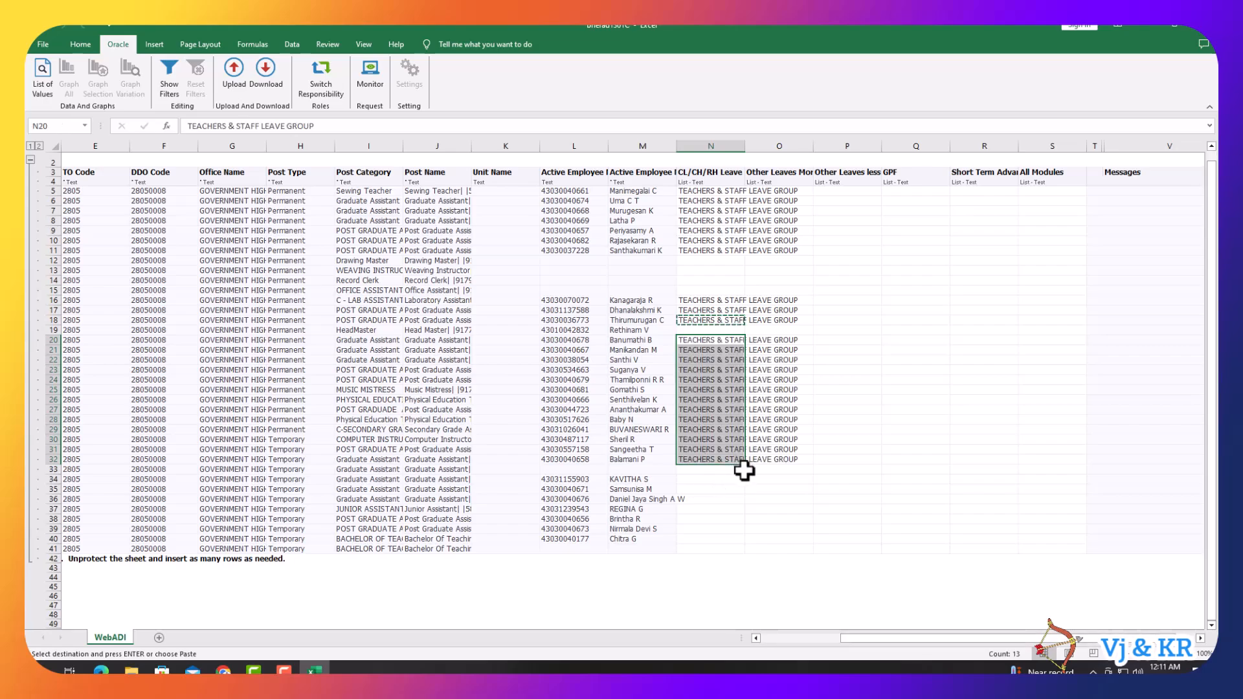
click(740, 449)
click(694, 460)
key(ctrl+c)
drag(694, 479, 701, 536)
key(ctrl+v)
click(708, 519)
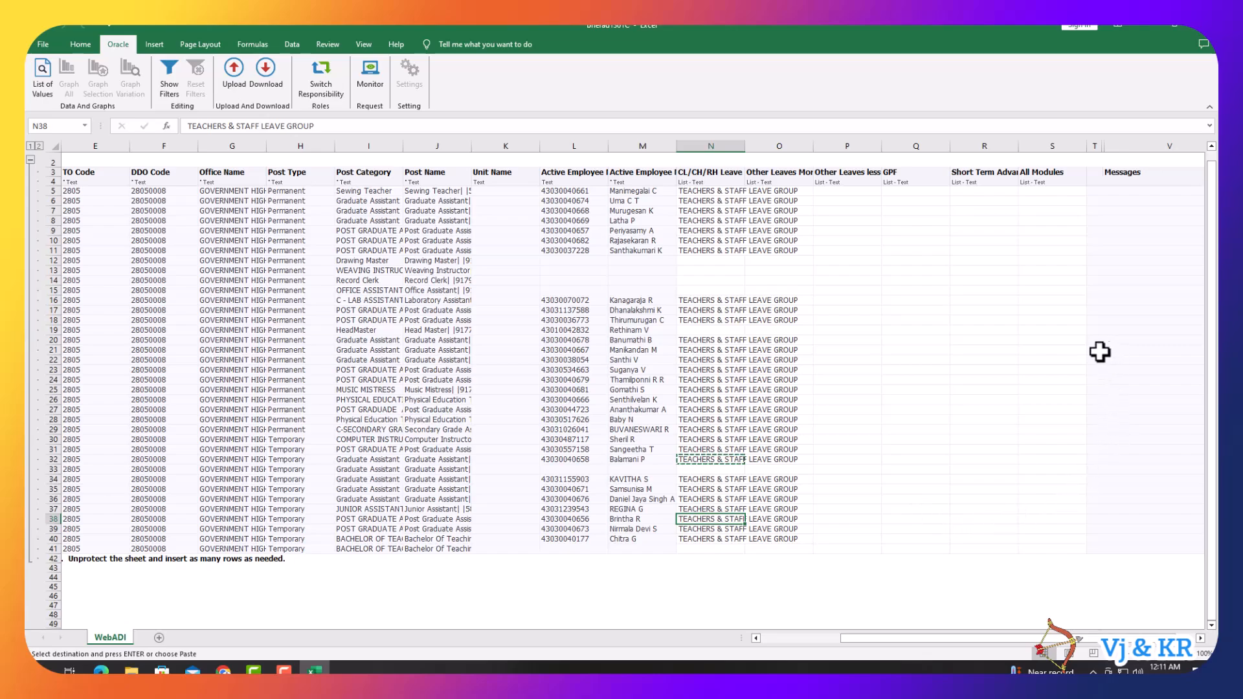
- Upload the flagged rows through Oracle Upload, accepting the script errors
click(234, 71)
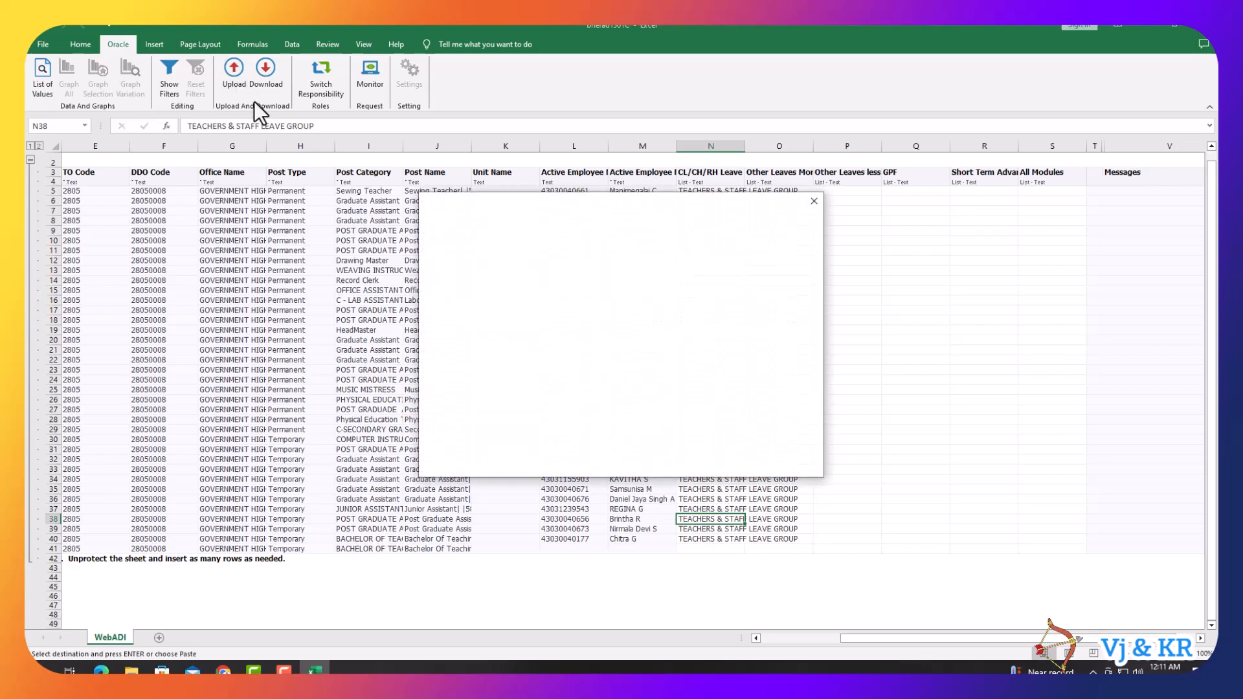
click(606, 417)
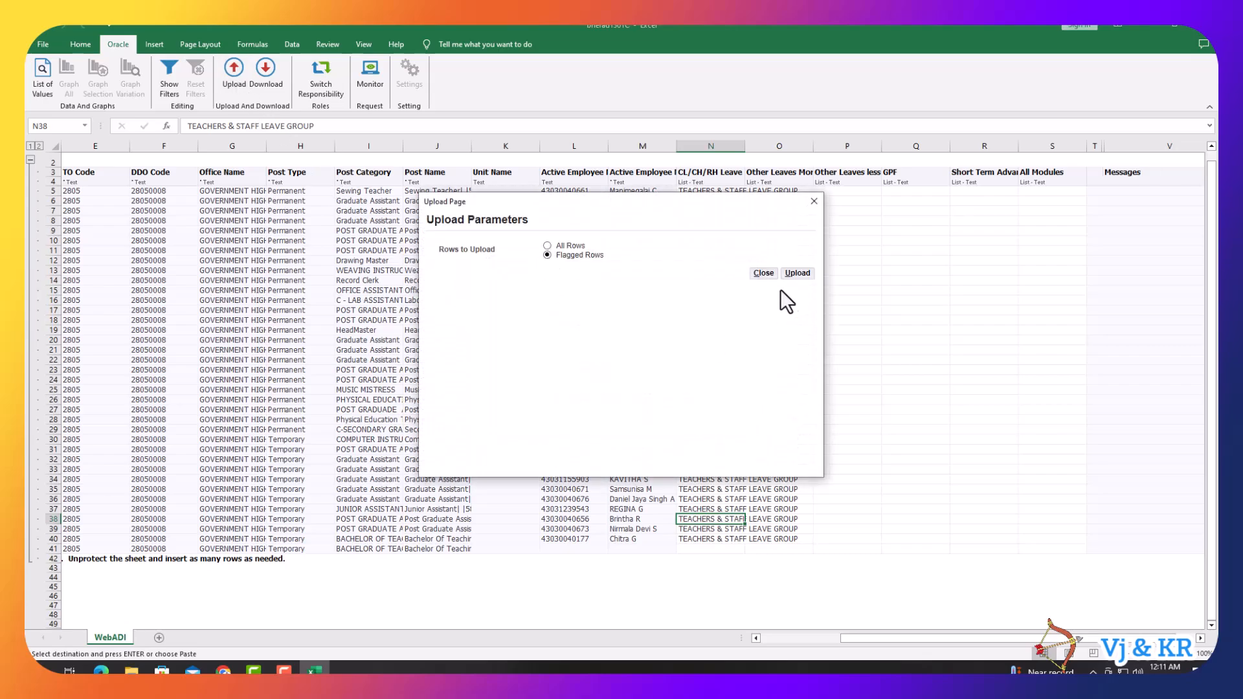
click(797, 272)
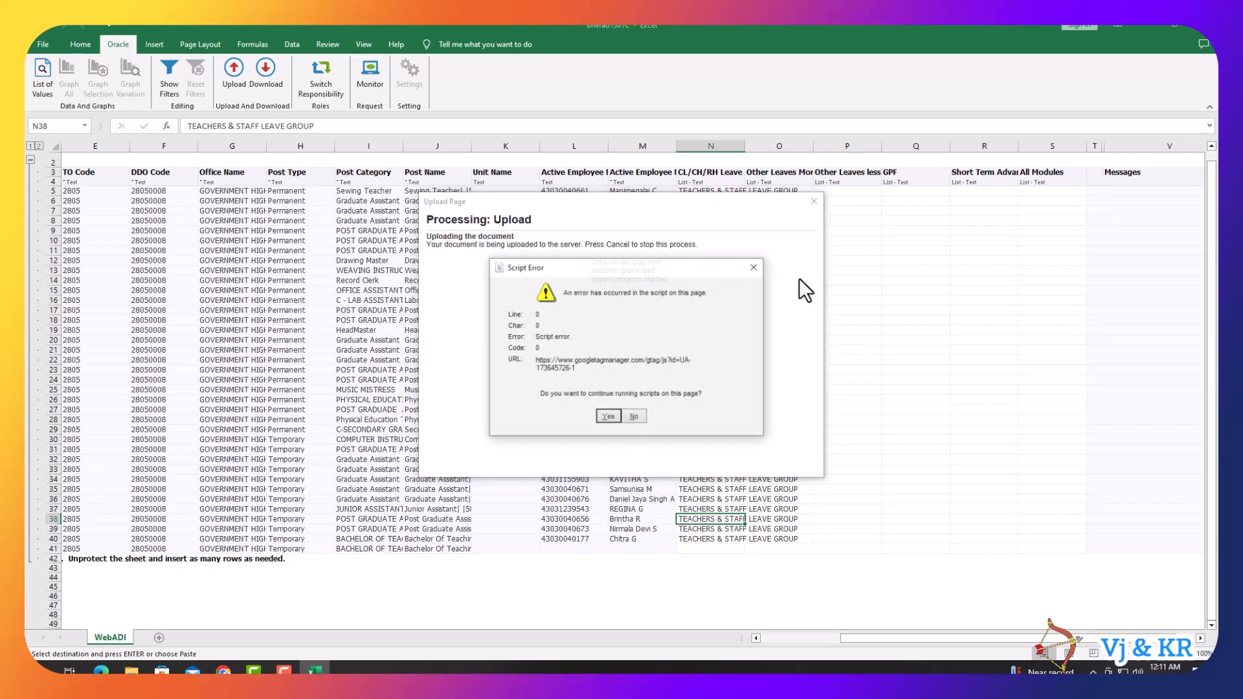
click(608, 416)
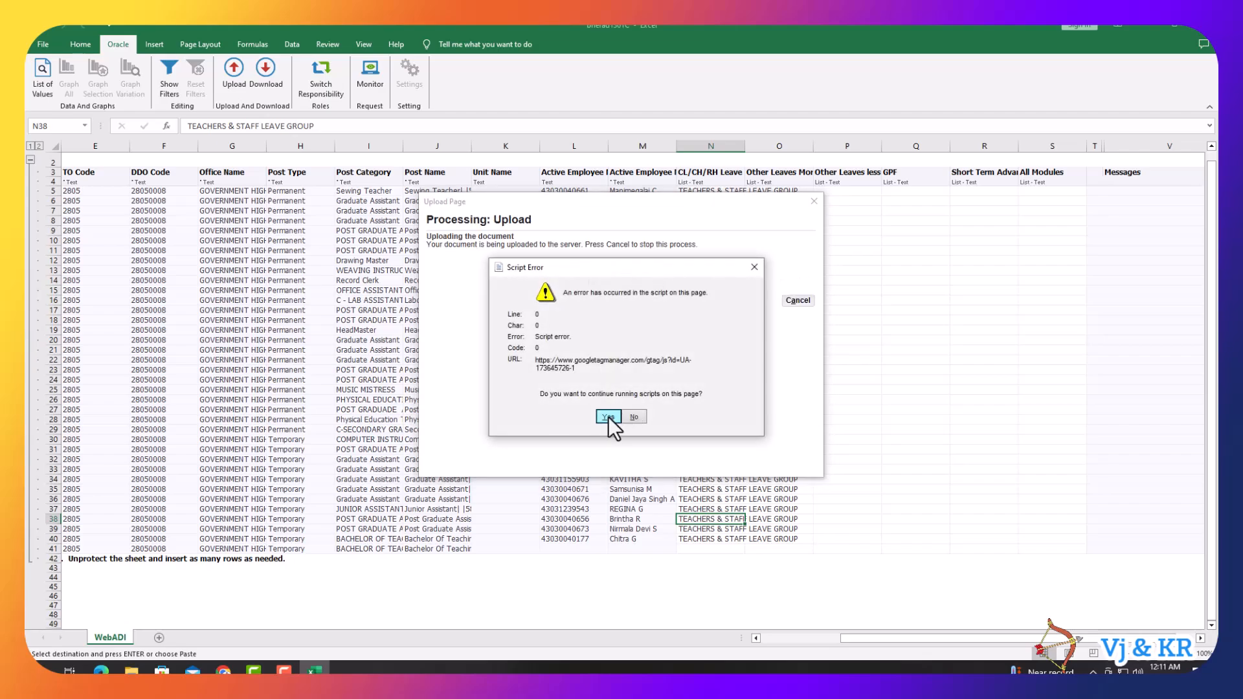
click(608, 417)
click(615, 417)
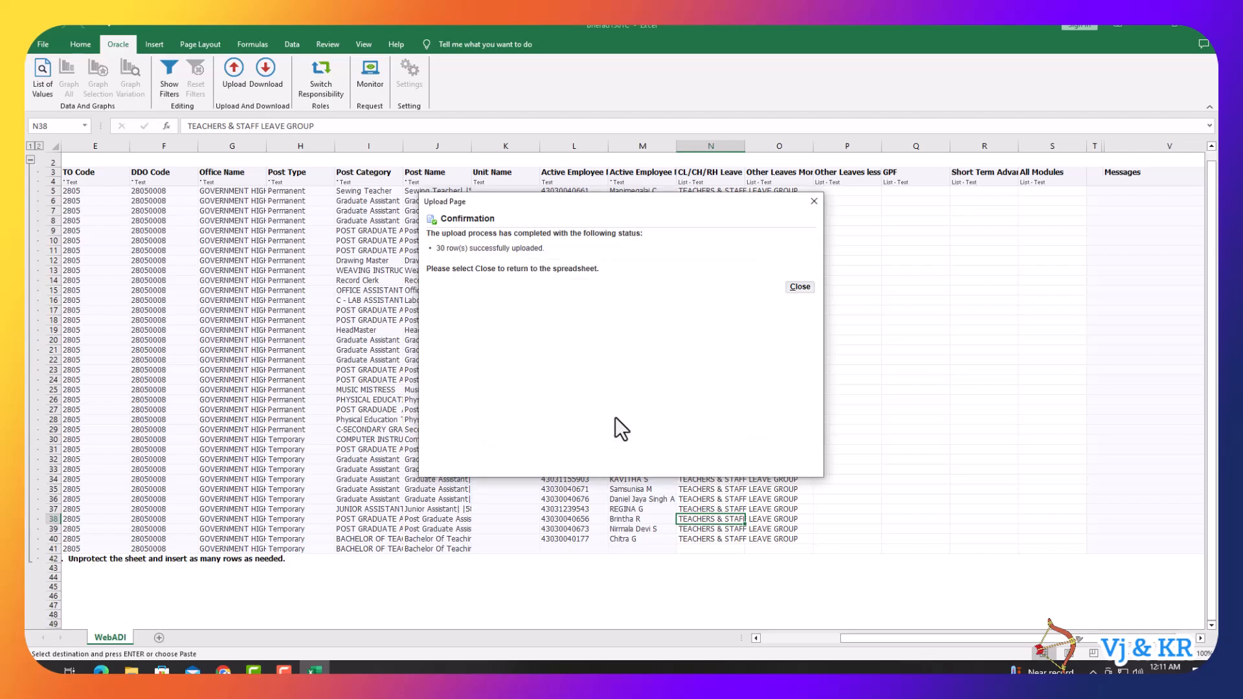
- Close the 30-rows-uploaded confirmation and exit Excel without saving
click(800, 286)
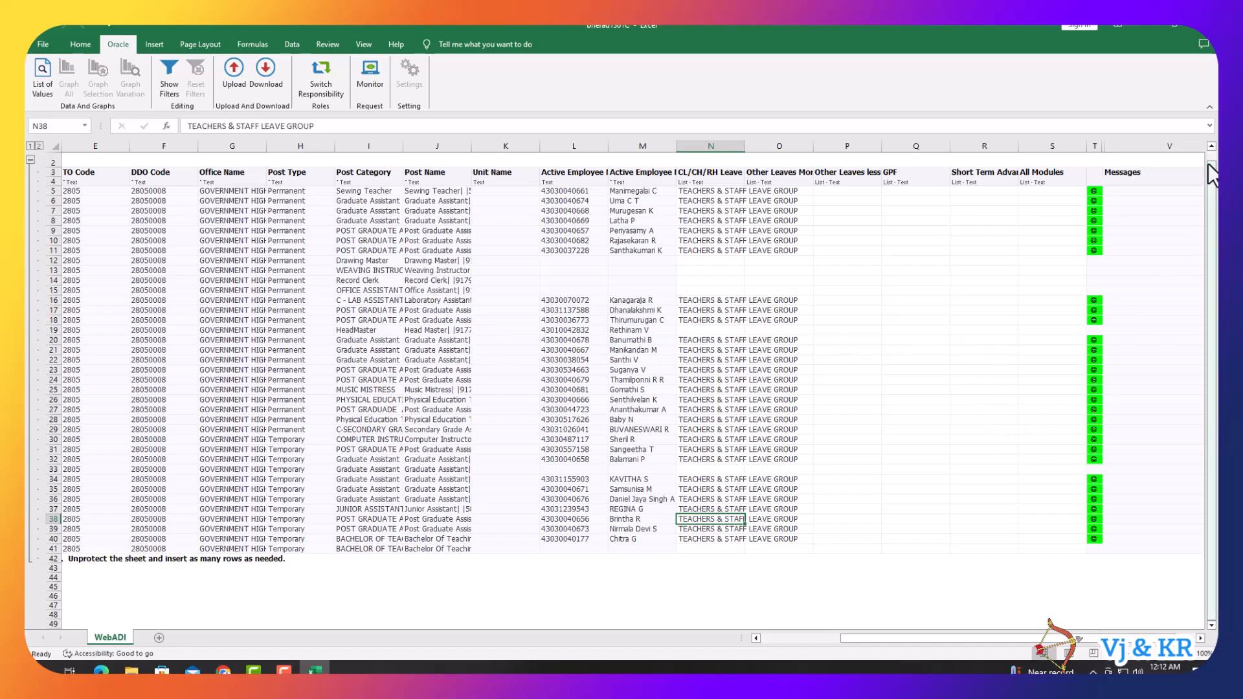
click(1198, 25)
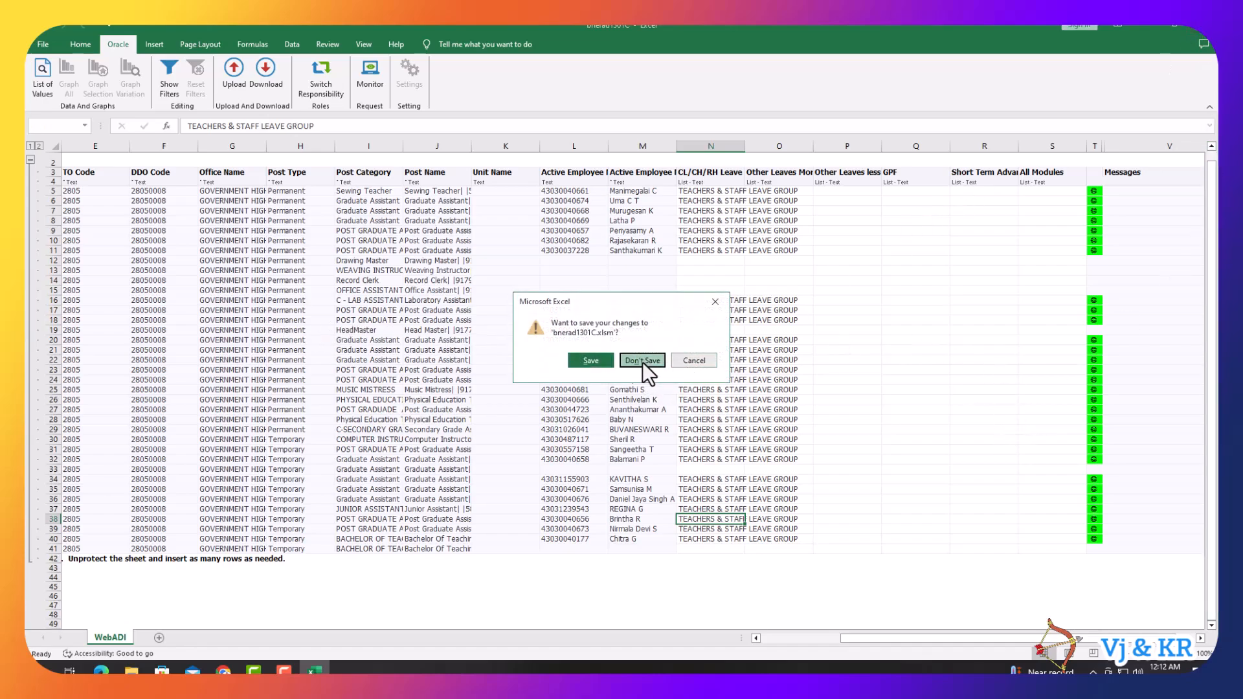
click(642, 361)
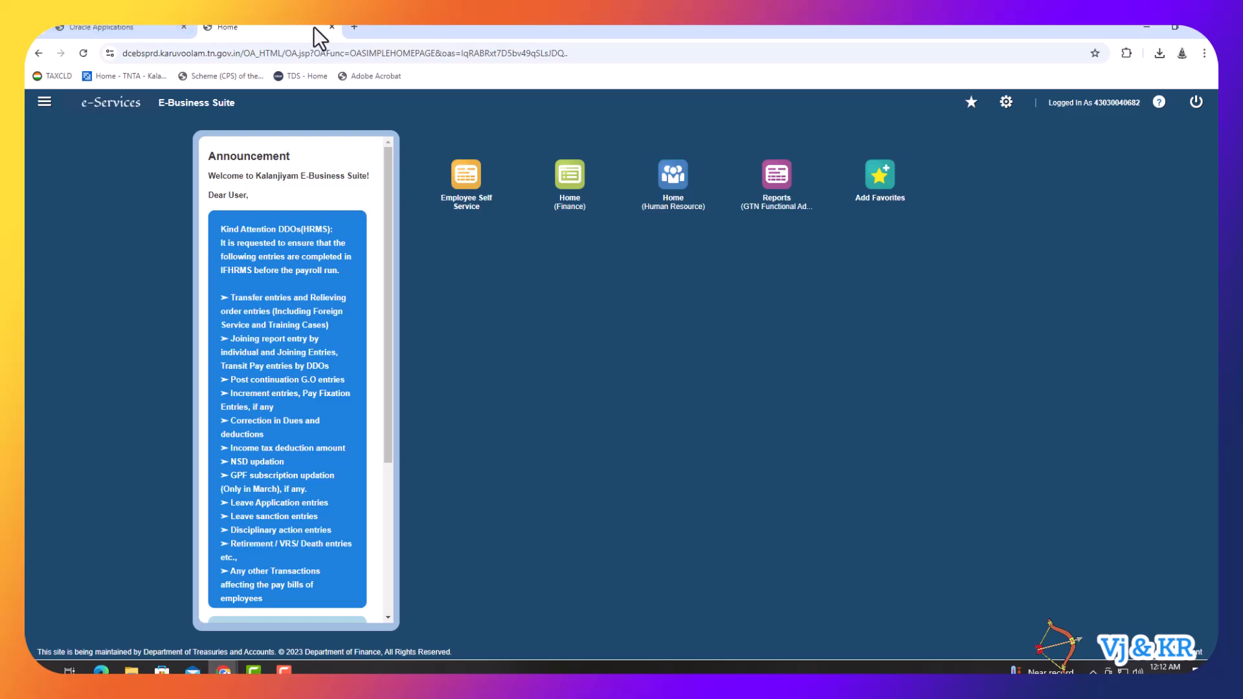
- Return to e-Services home and expand the GTN Functional Administrator - Department responsibility
click(330, 26)
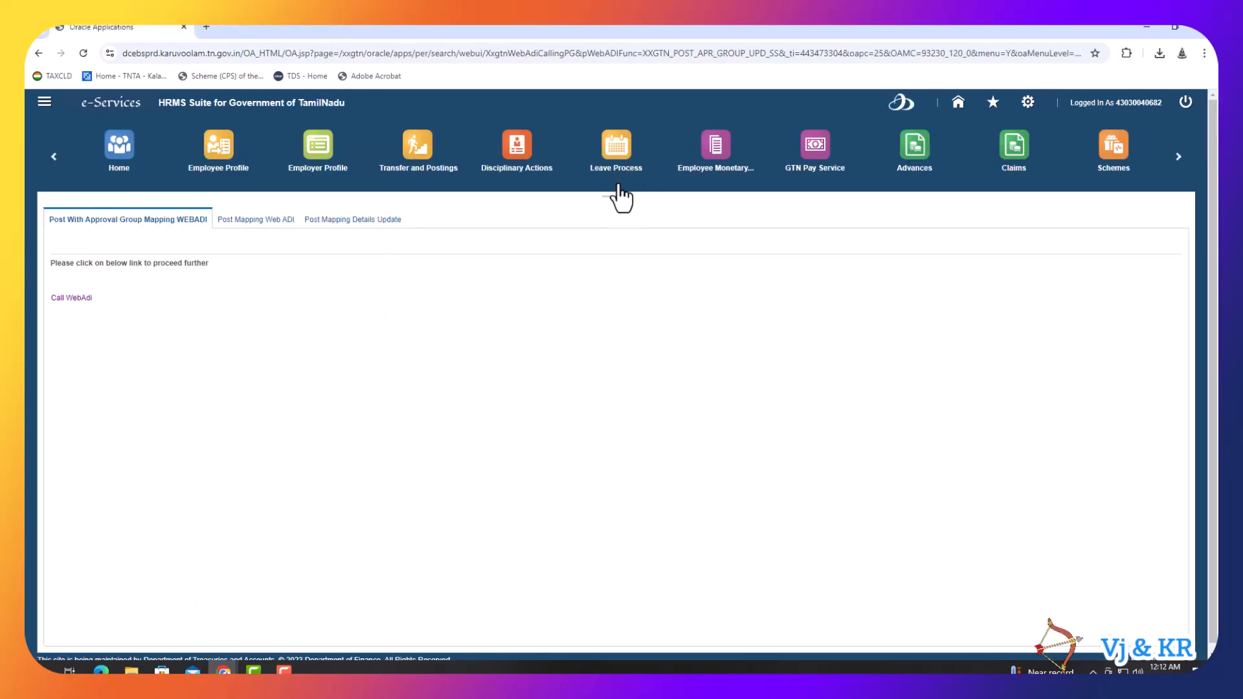
click(916, 154)
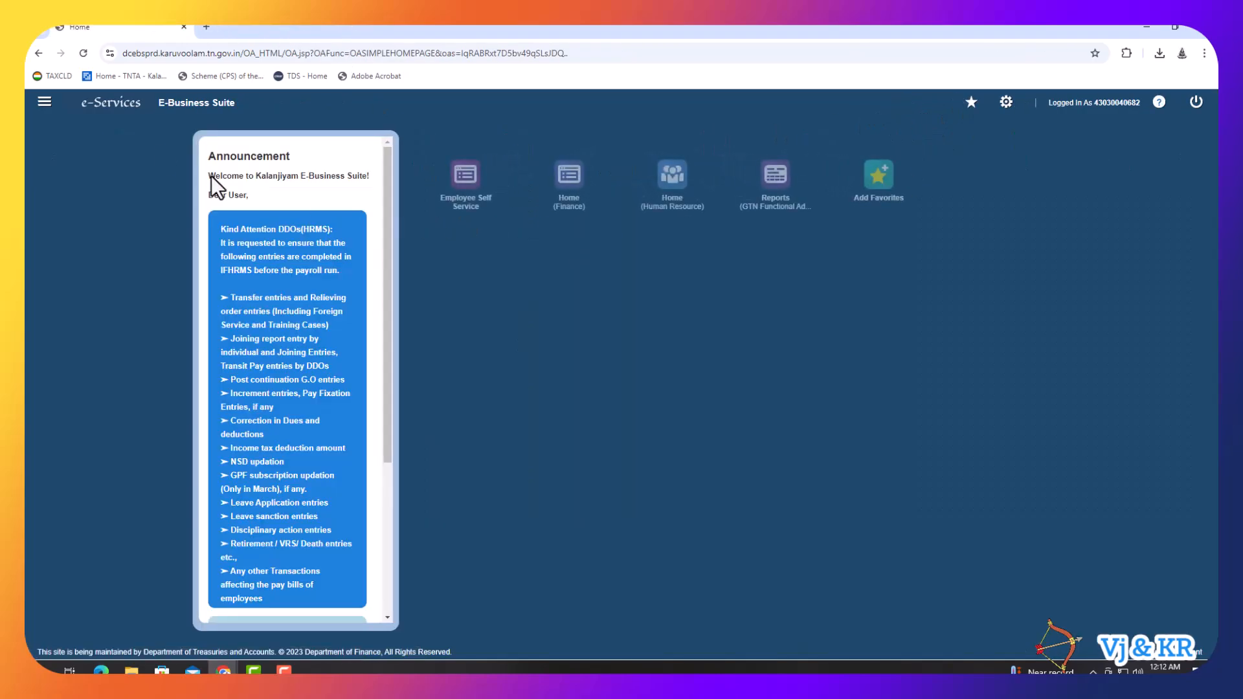
click(44, 103)
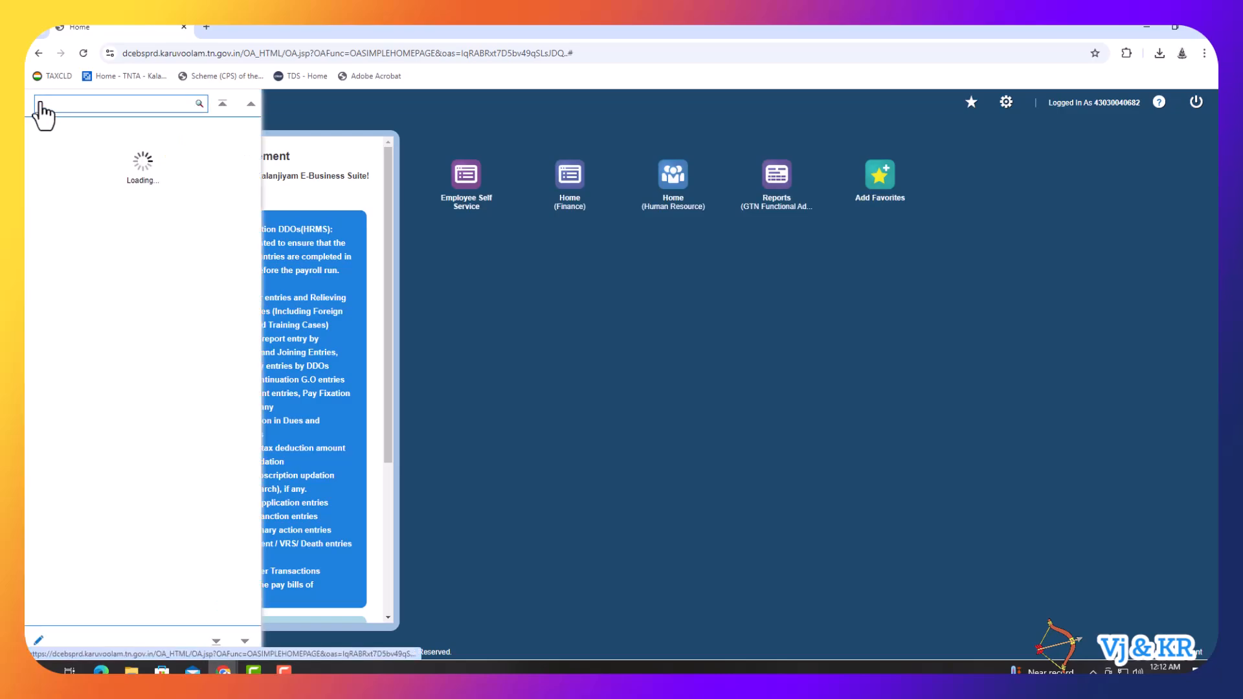
click(54, 157)
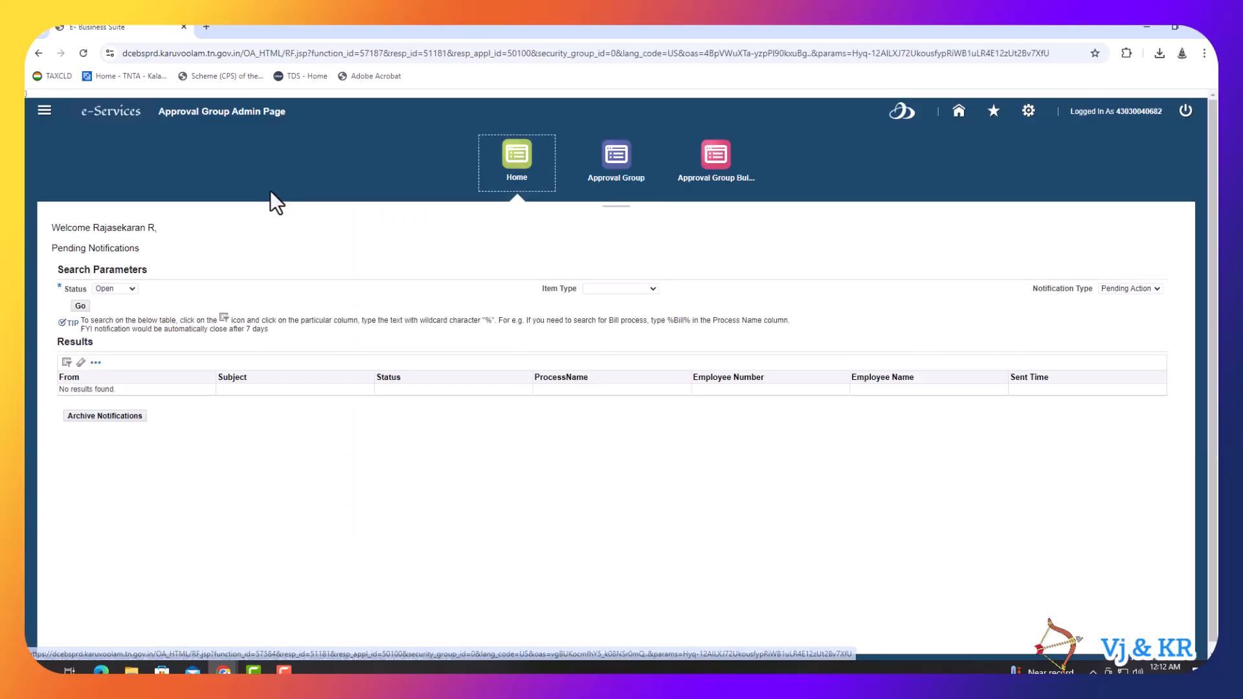
- Search approval groups for the HRMS - Service Register(SR) module
click(604, 178)
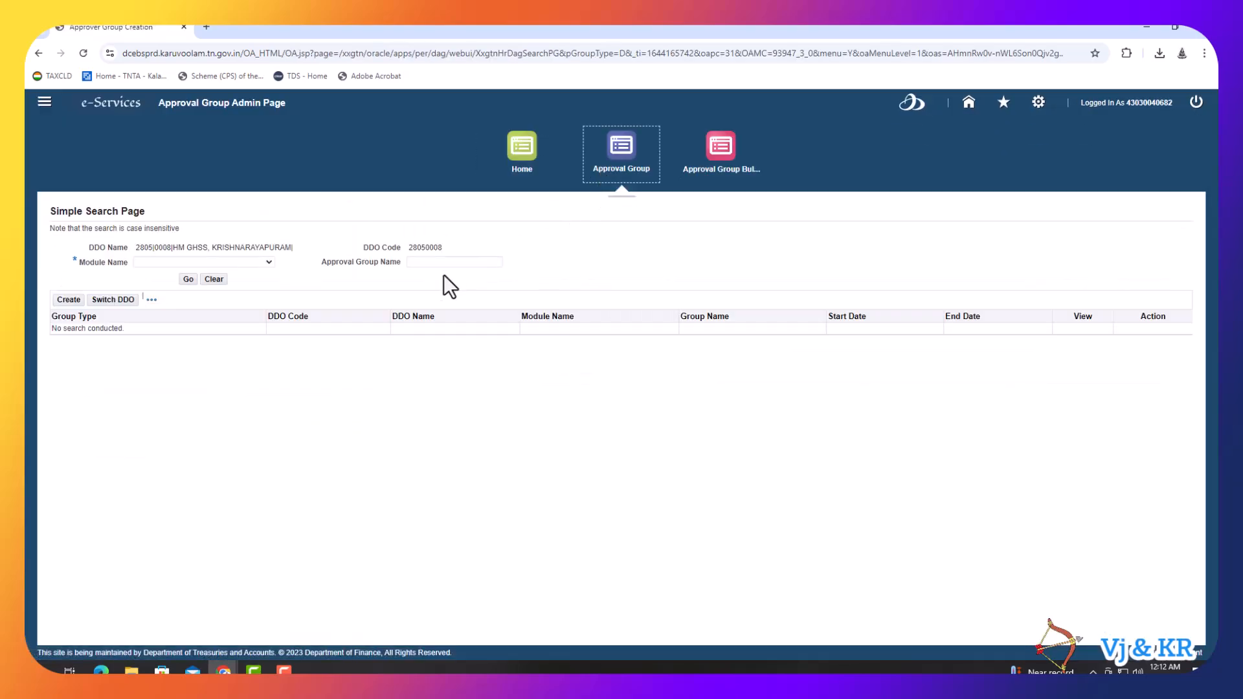
click(269, 262)
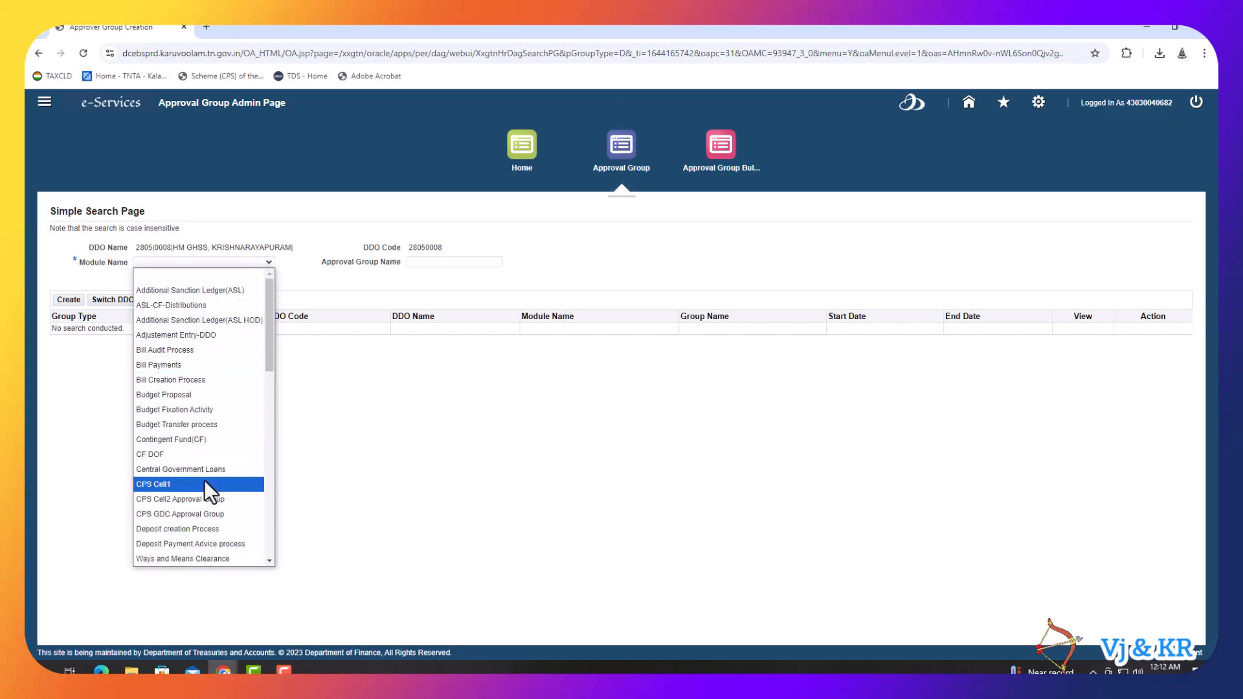
scroll(208, 453, down, 3)
click(188, 493)
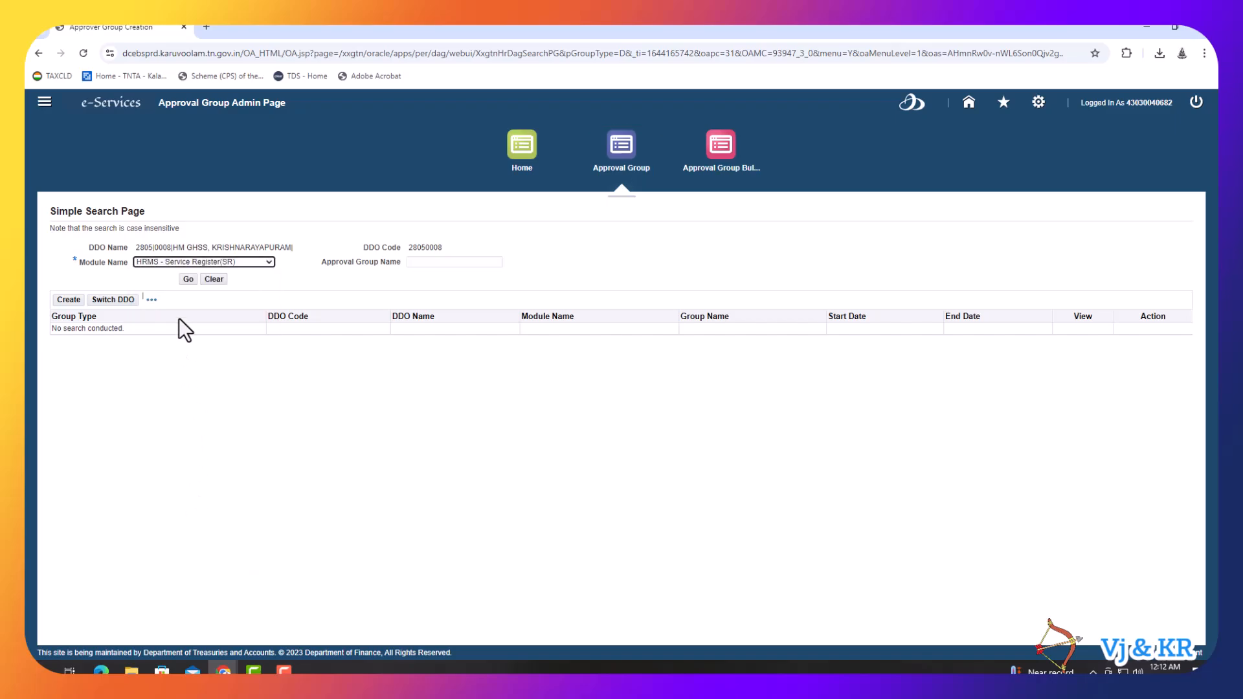
click(187, 282)
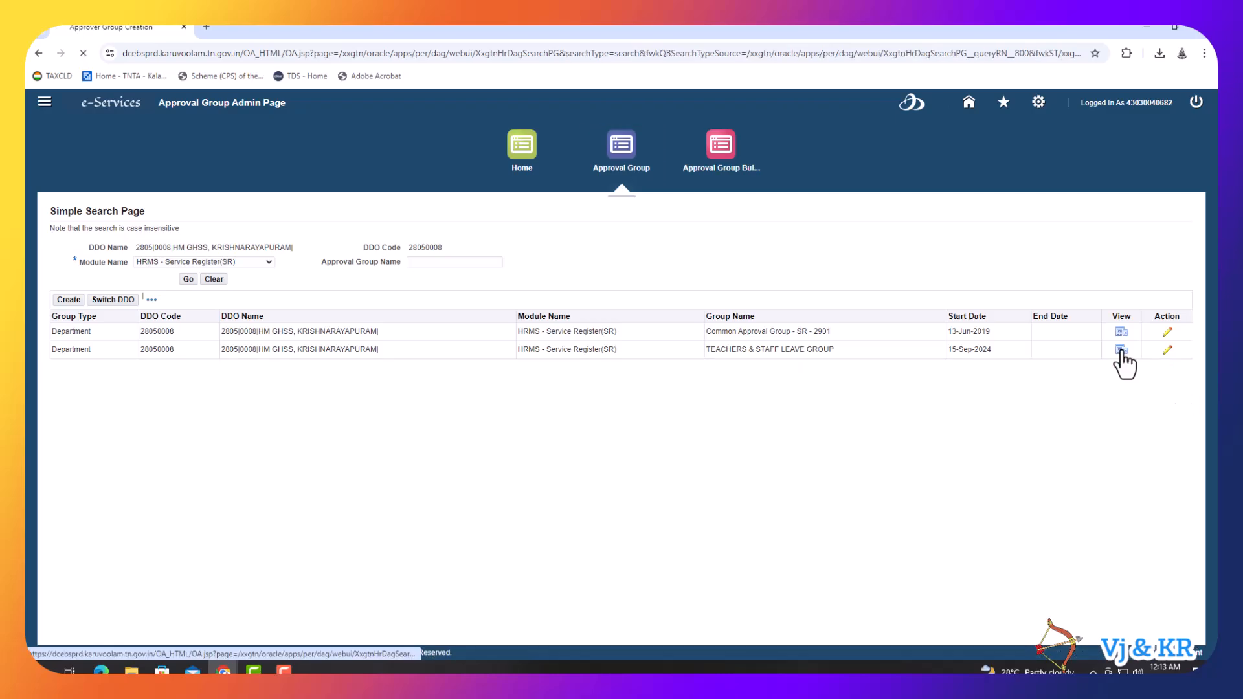
- Check the TEACHERS & STAFF LEAVE GROUP's two approvers, then go back home
click(1122, 351)
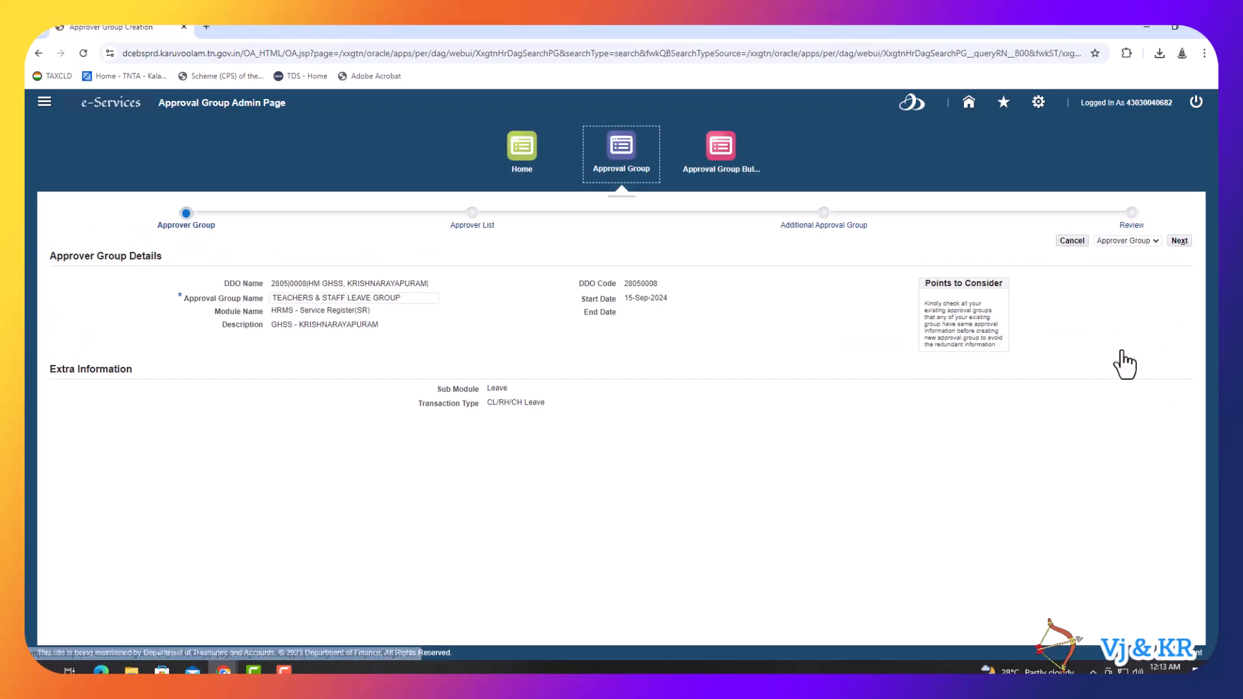
click(1181, 242)
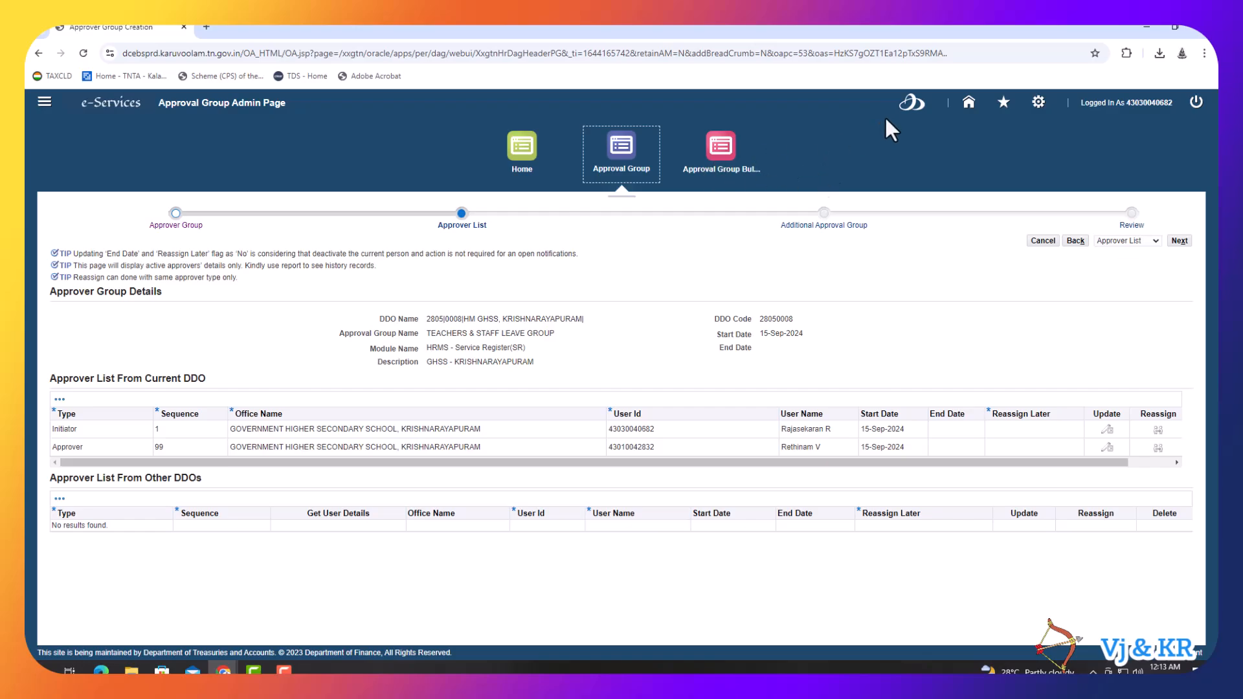
click(967, 105)
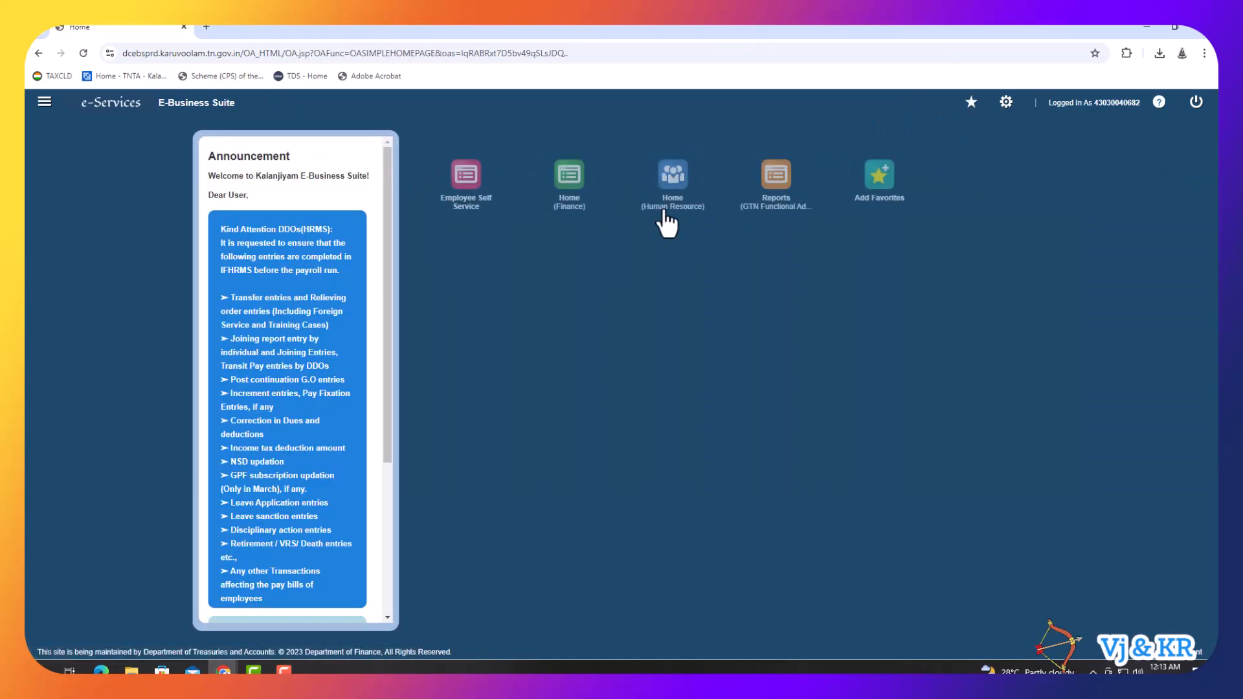
- Create the Leave Balance Update WebADI document with effective date 15 September 2024
click(666, 209)
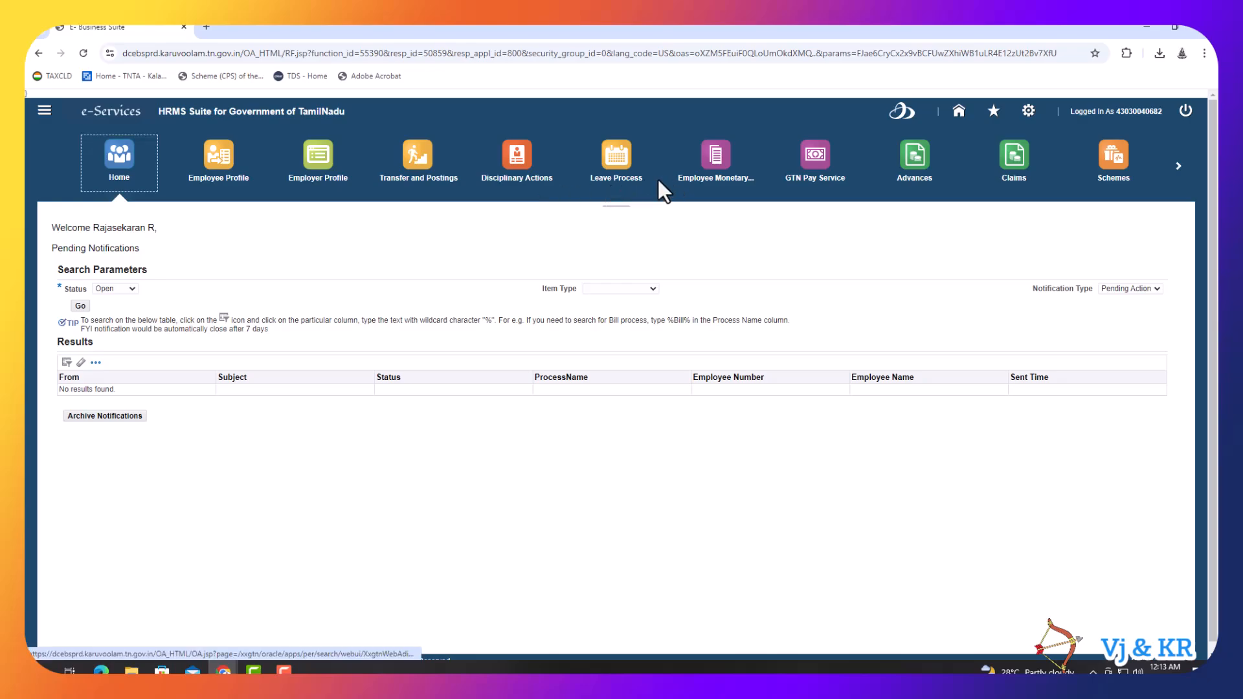
click(622, 184)
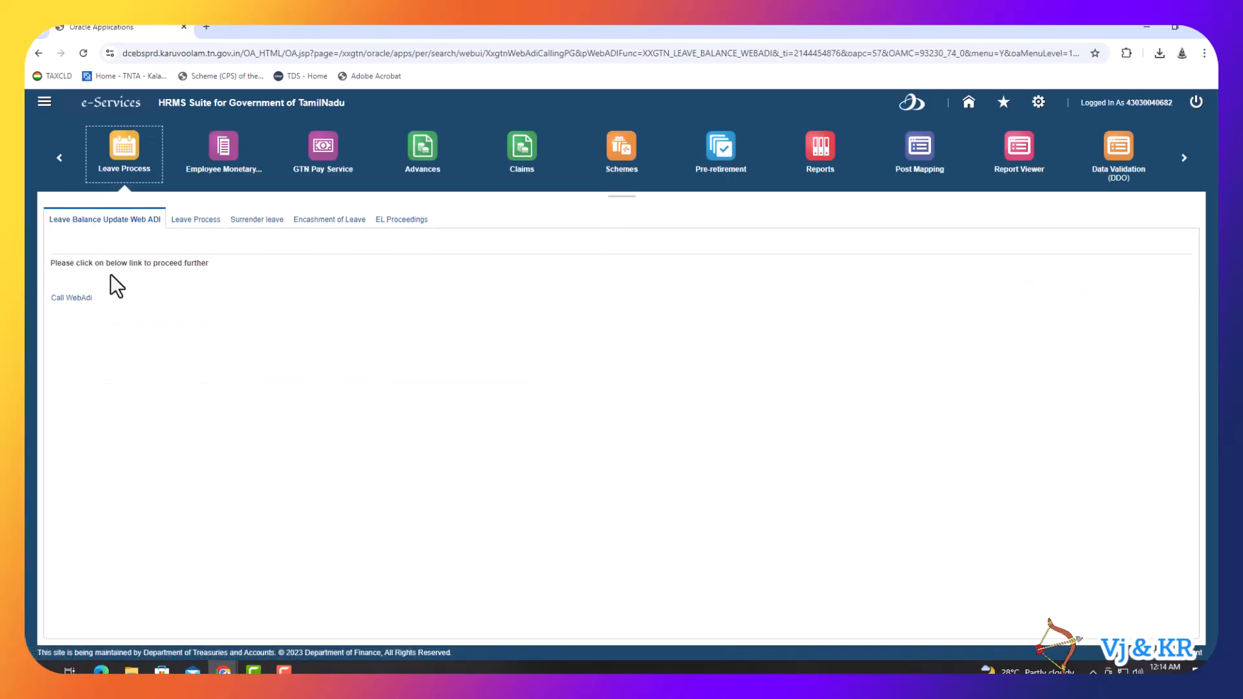
click(72, 299)
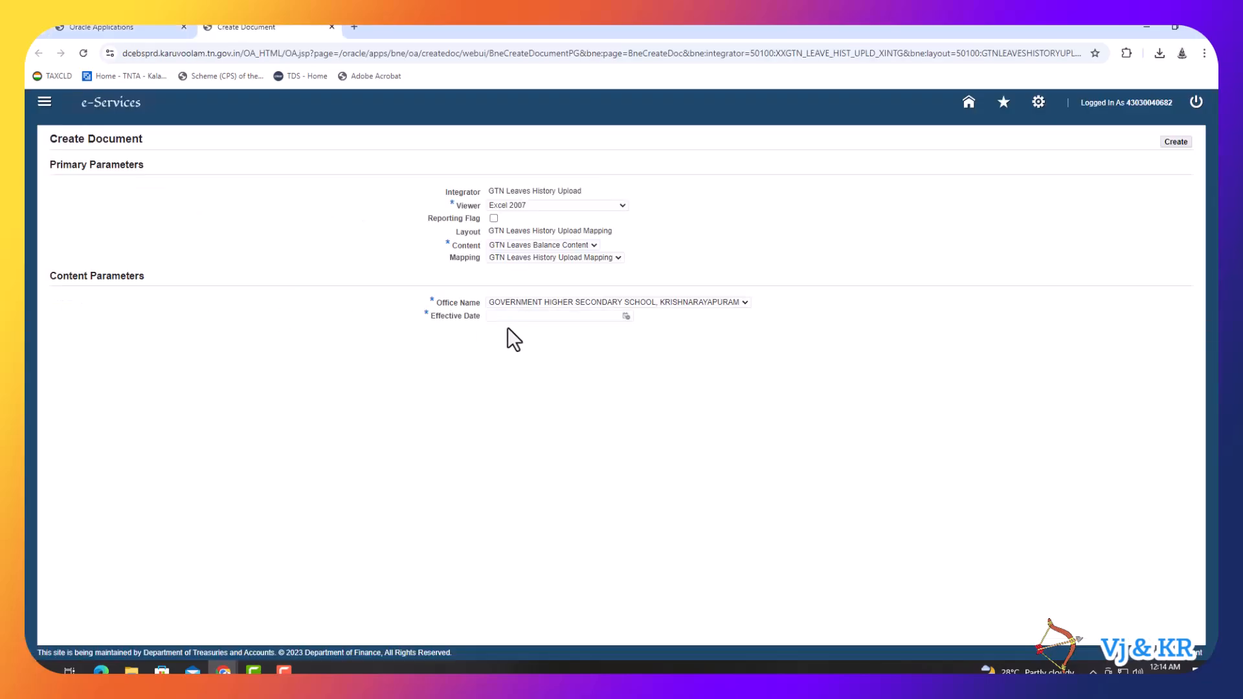
click(626, 317)
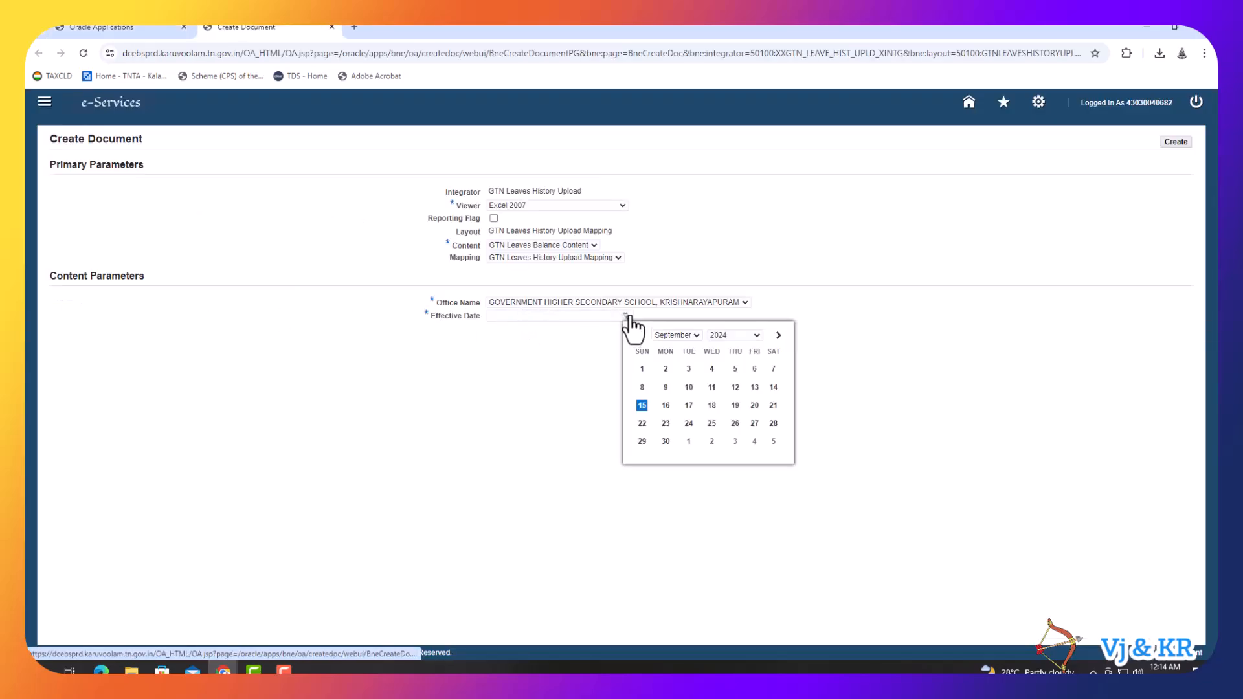
click(642, 406)
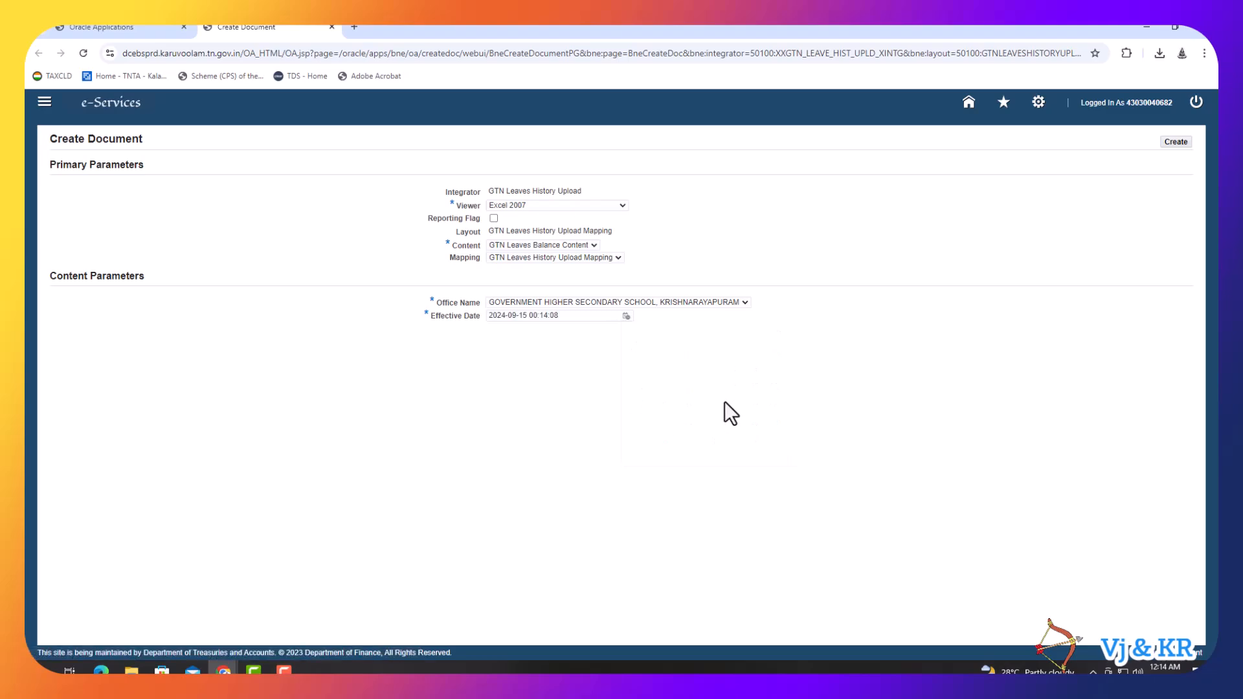
click(1176, 142)
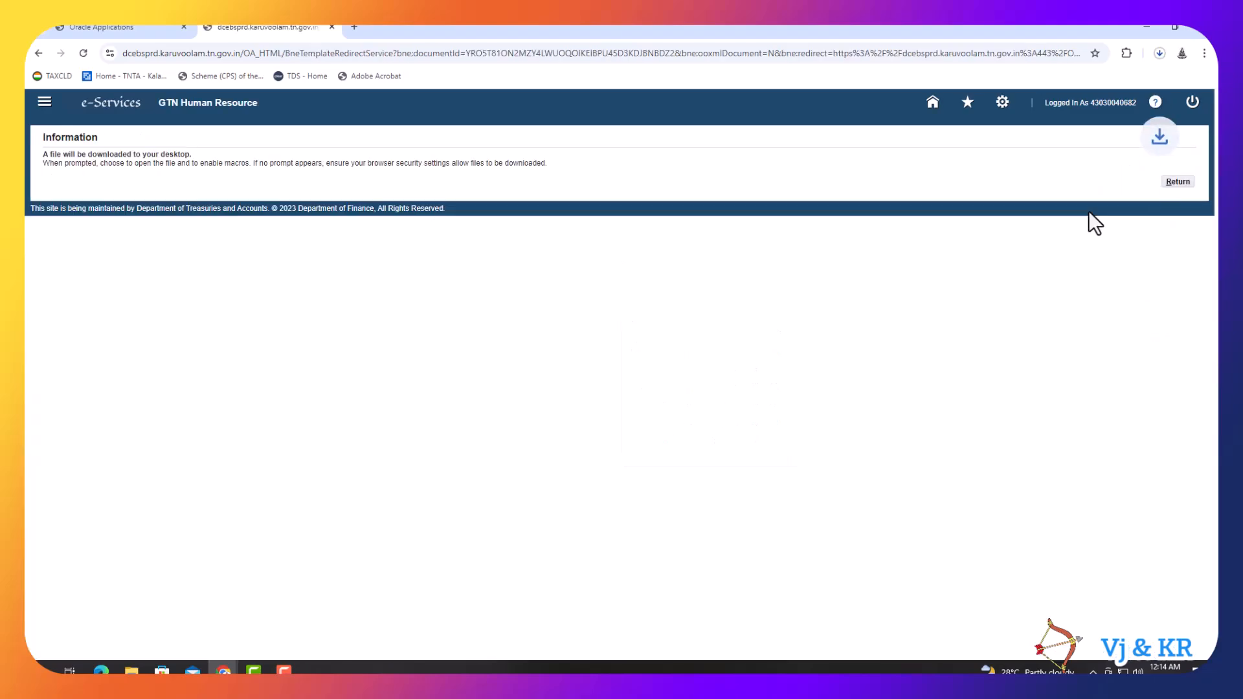
- Open the downloaded WebADI file in Excel, letting its script keep running
click(1159, 53)
click(1076, 108)
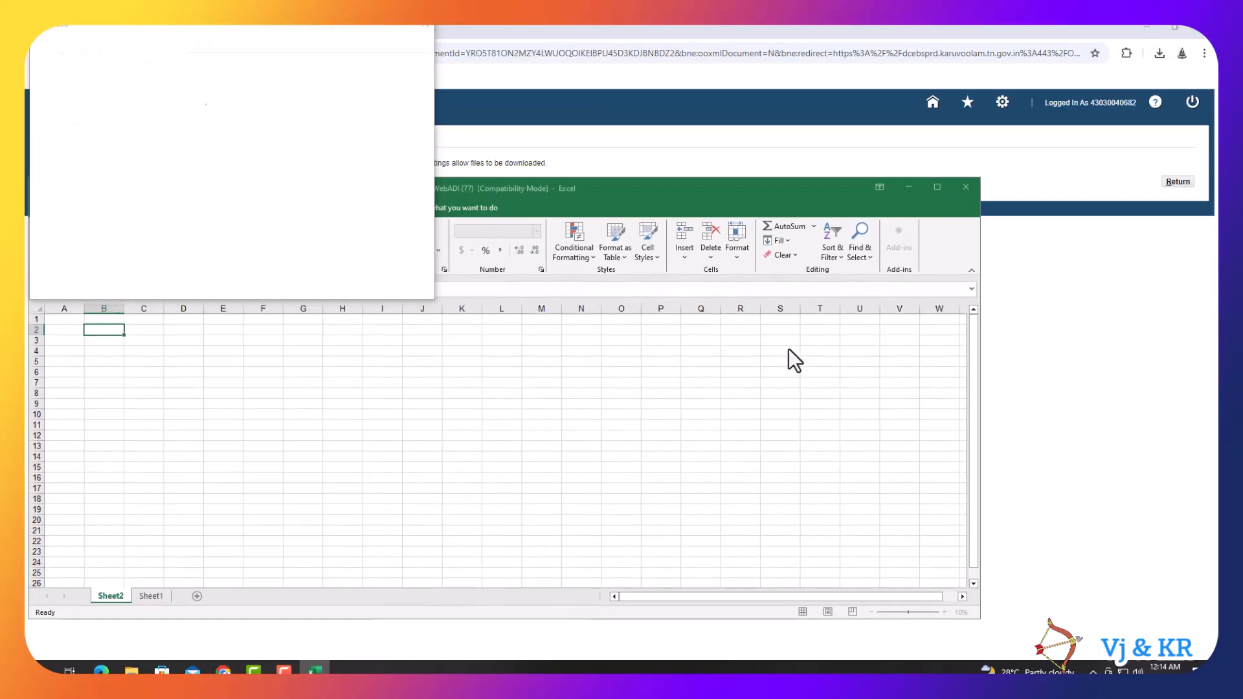
click(608, 417)
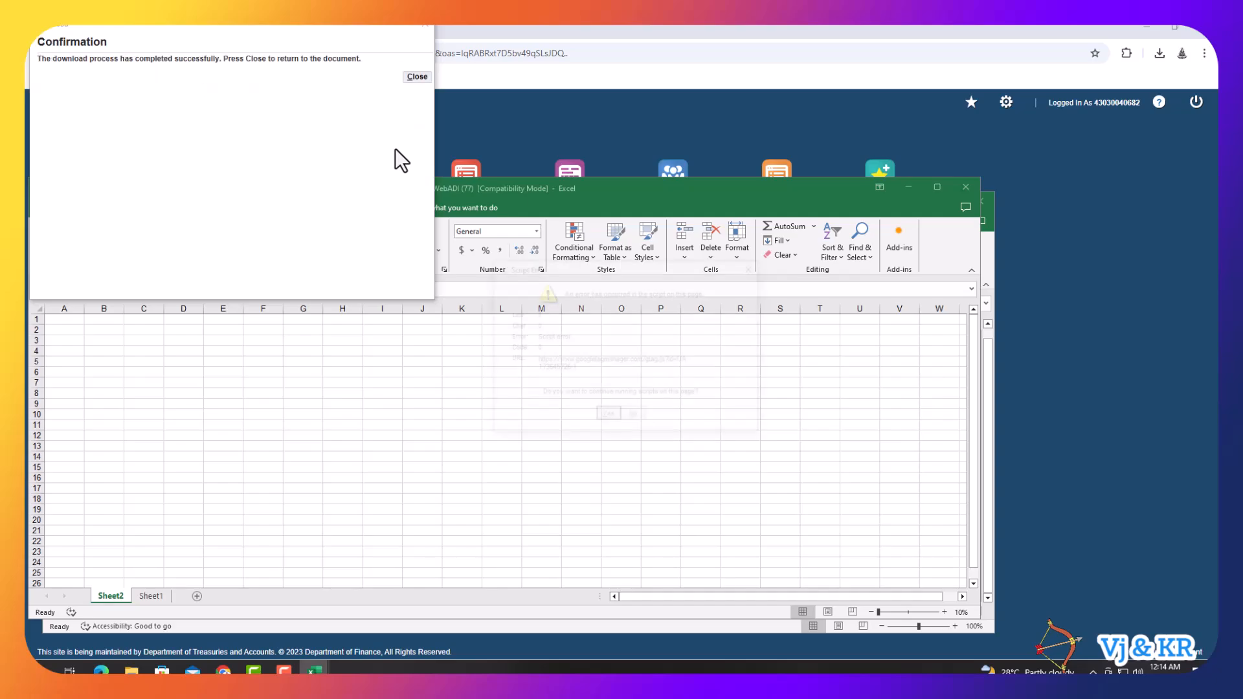
- Maximise Excel and review the Earned, Casual, Restricted Holiday and UEL on MC headings
click(608, 417)
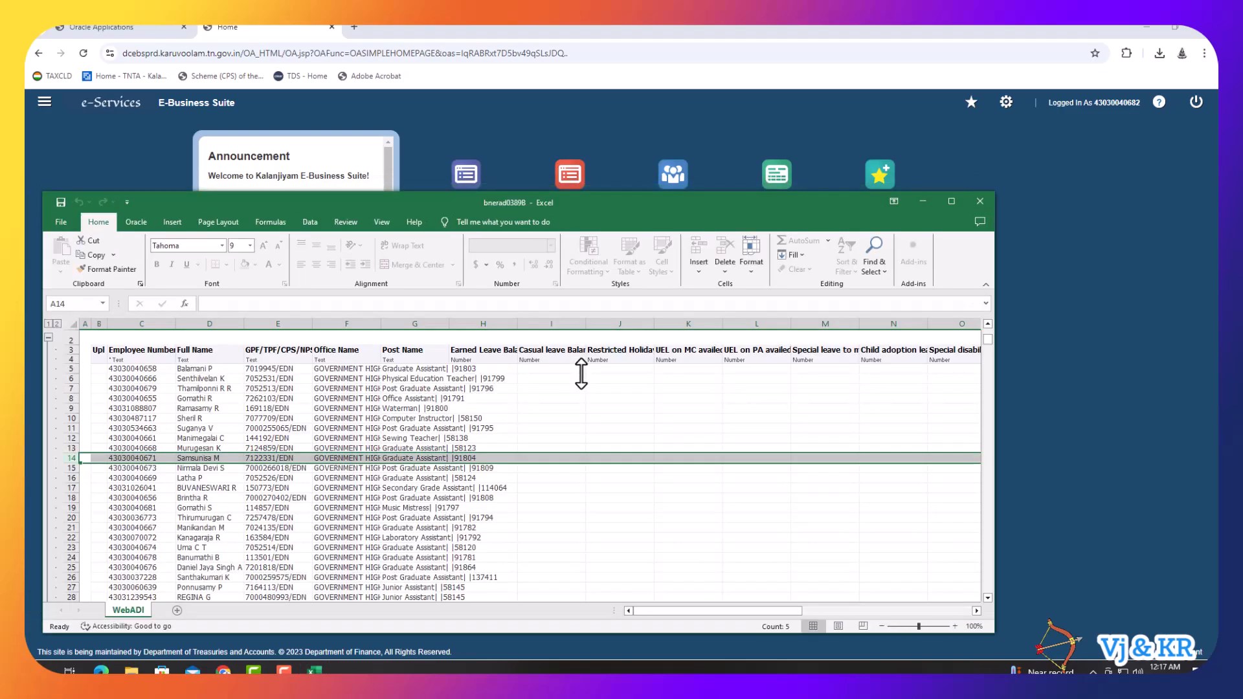
click(950, 203)
click(449, 173)
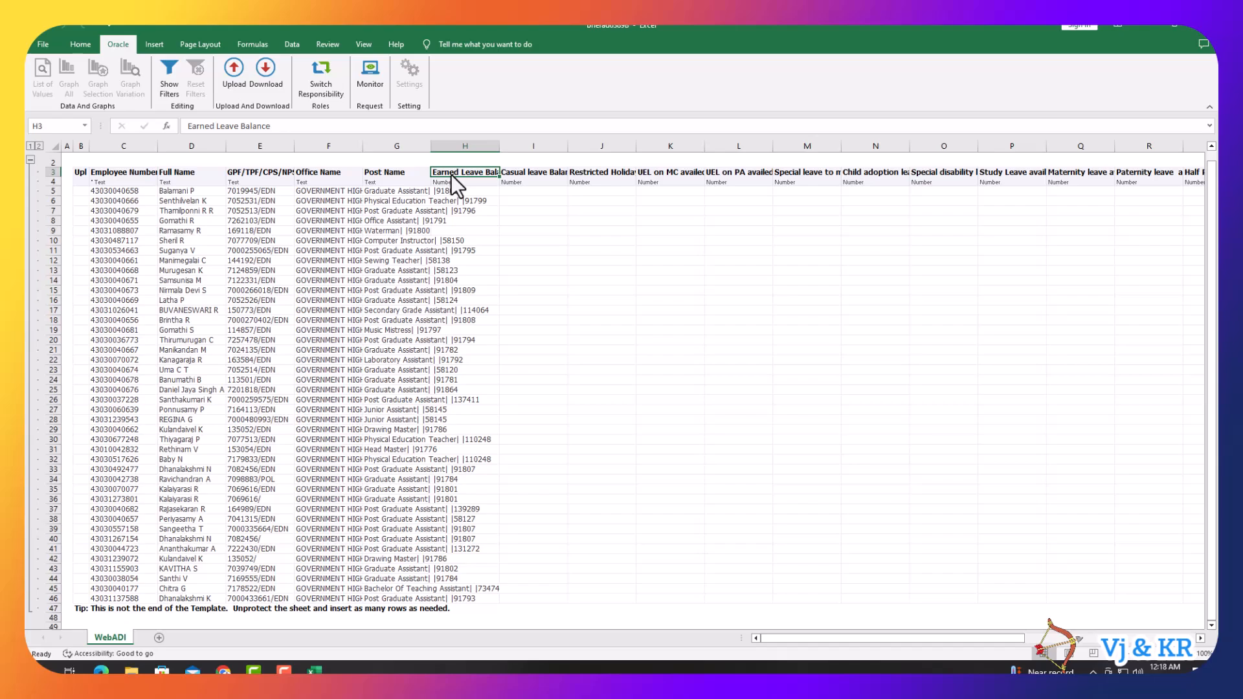
click(525, 173)
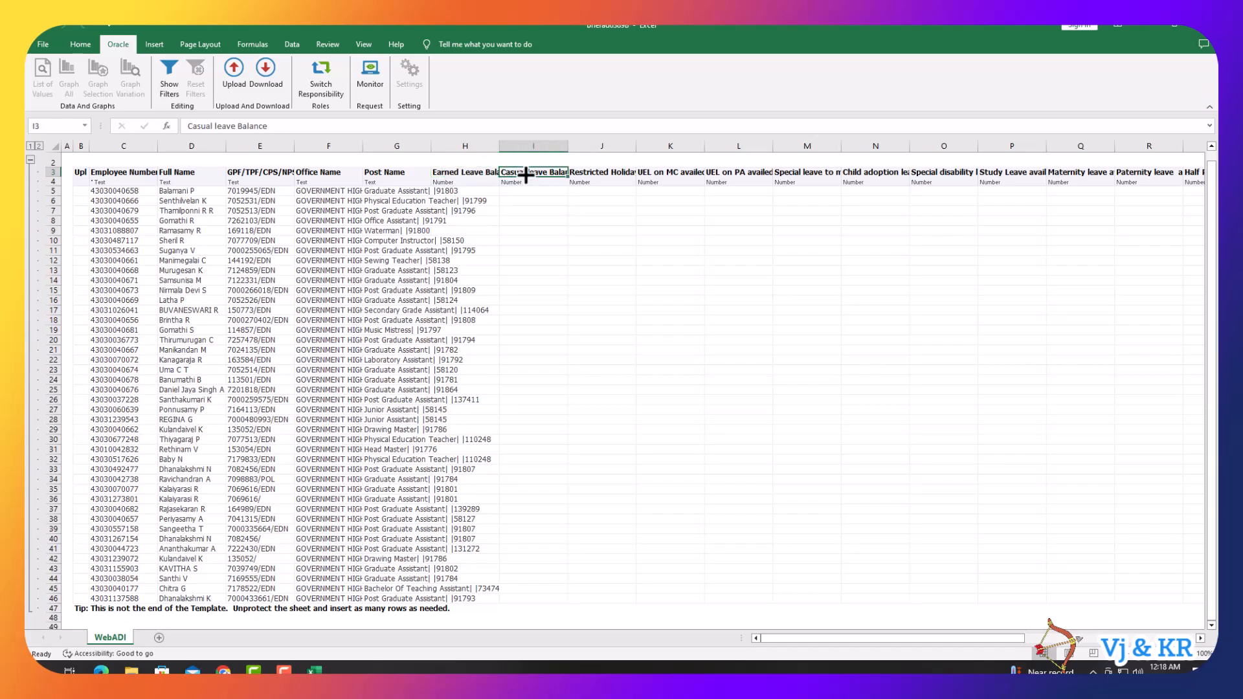
click(590, 178)
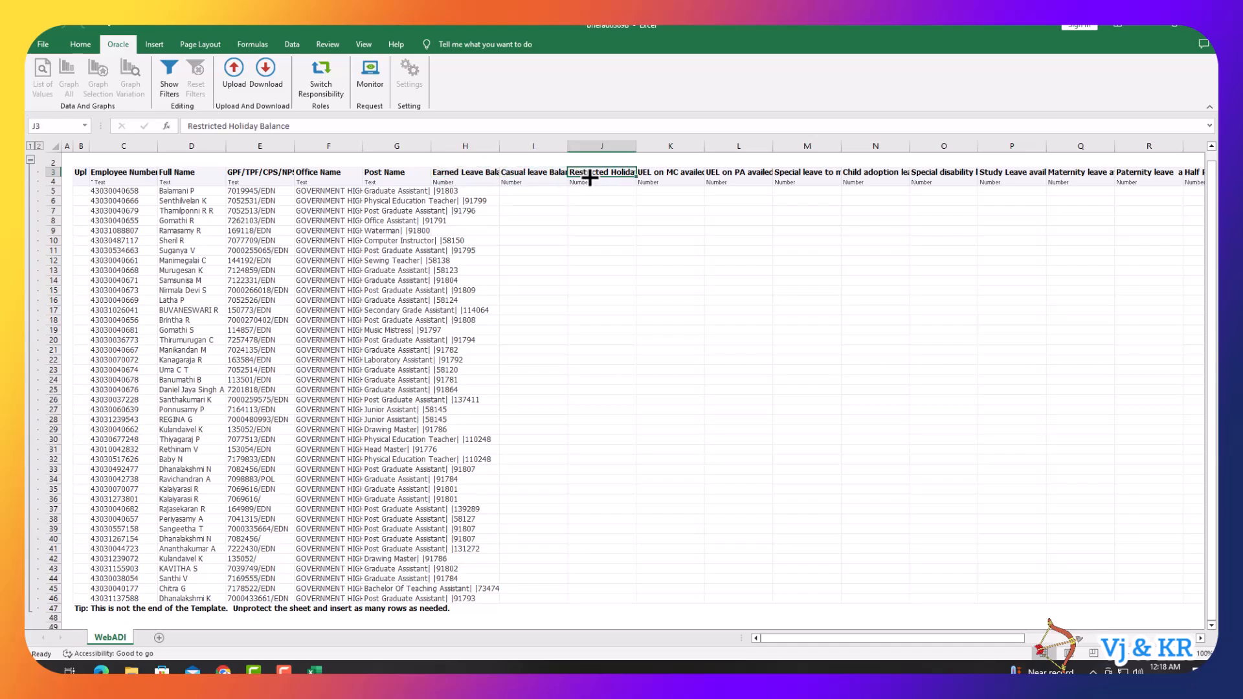
click(665, 179)
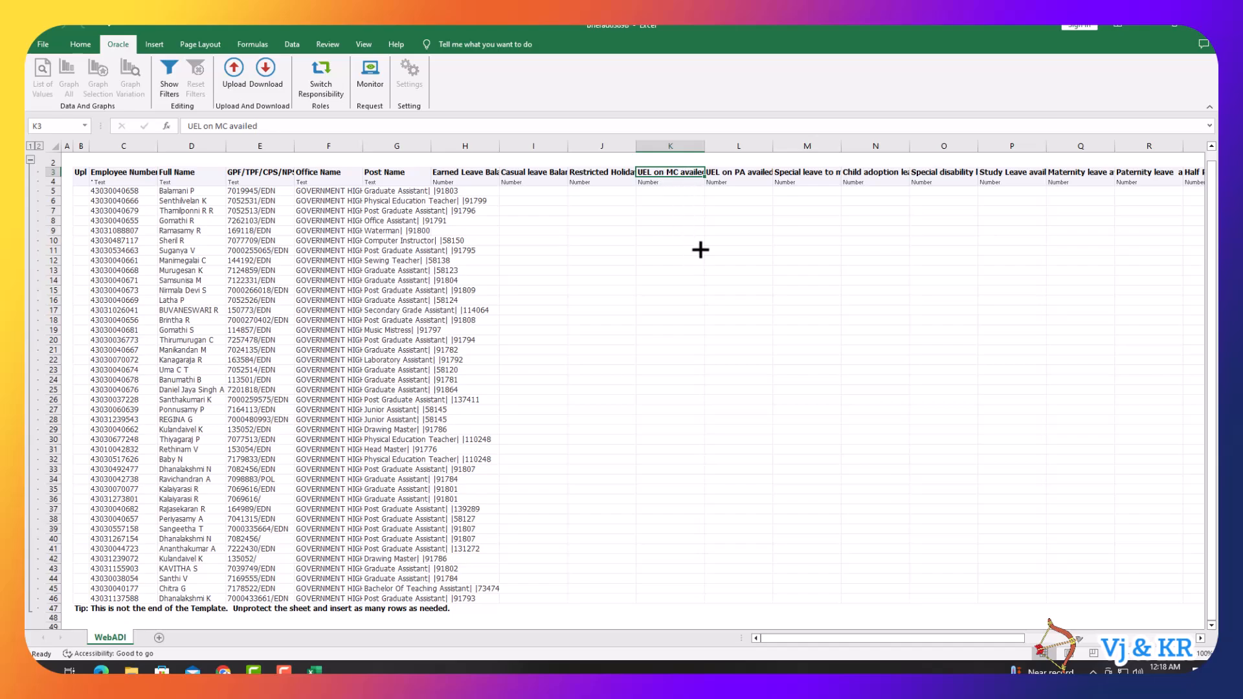
- Review the UEL on PA, special medical, Child adoption and Effective Date headings
click(743, 175)
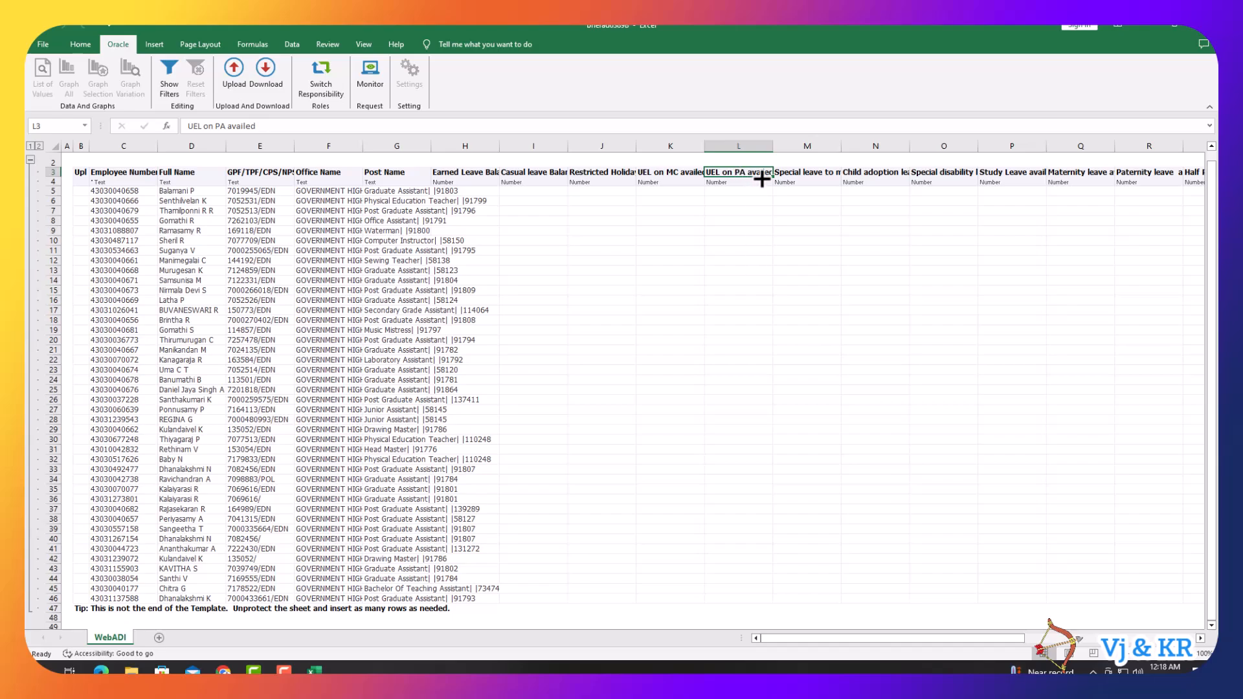
click(809, 173)
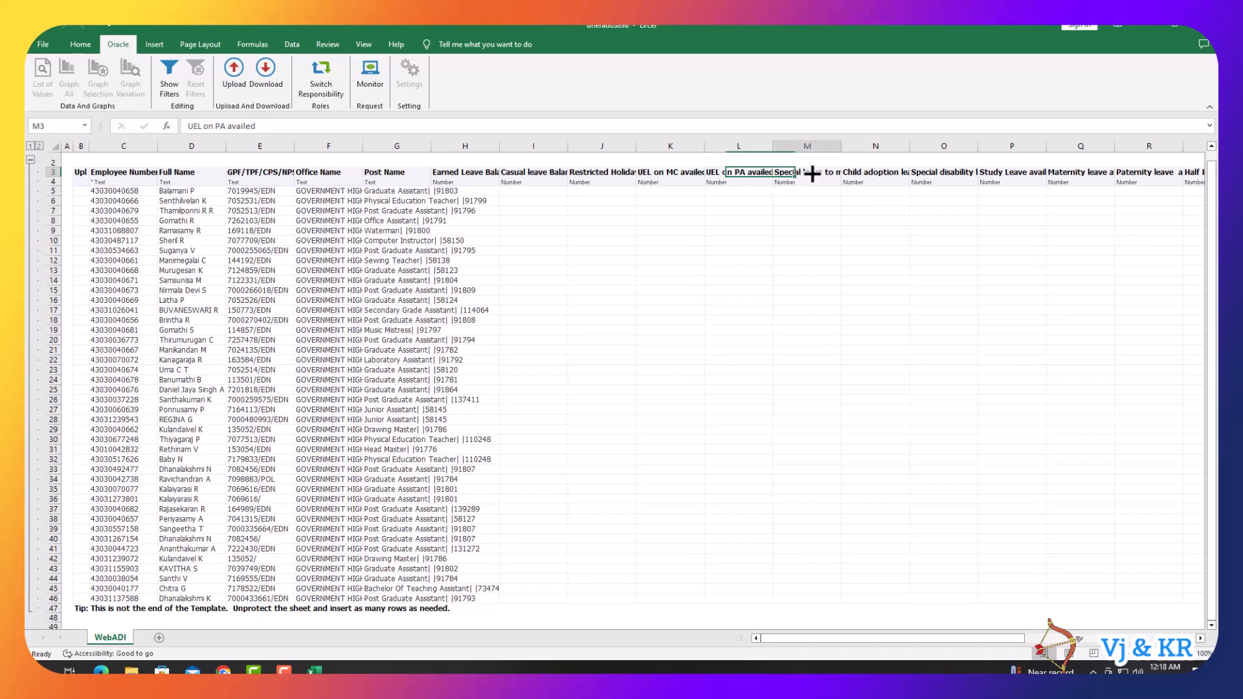
click(861, 172)
drag(921, 636, 1080, 650)
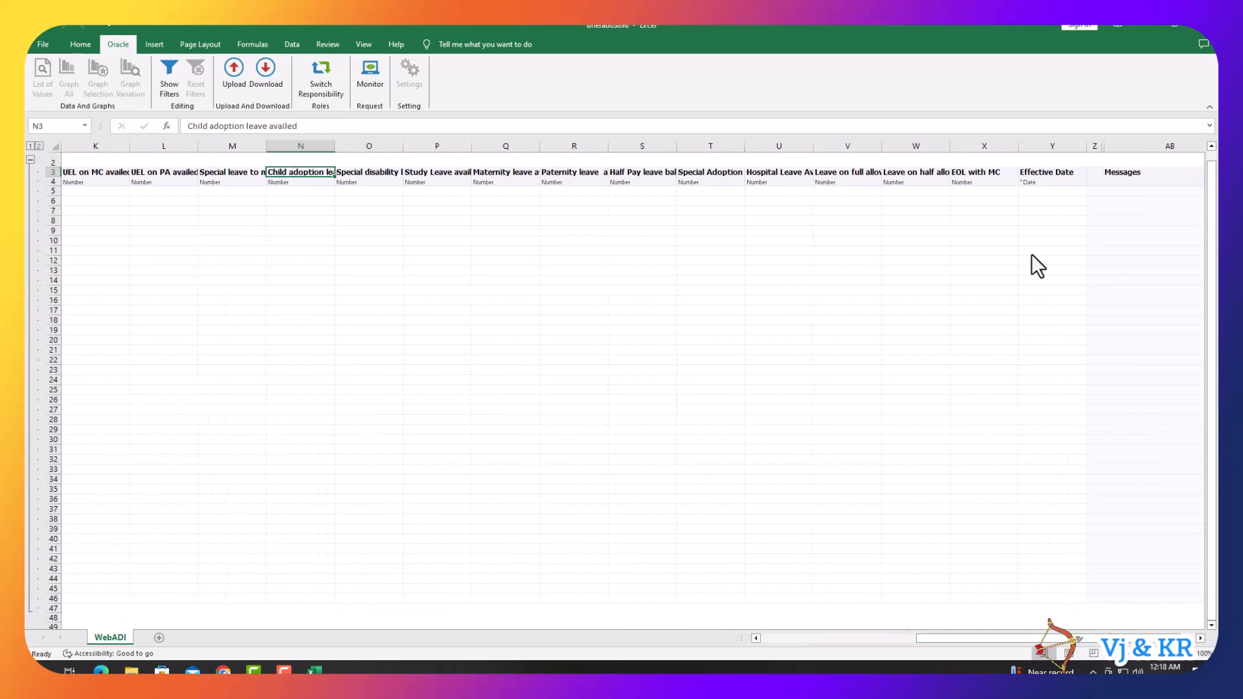
click(1041, 172)
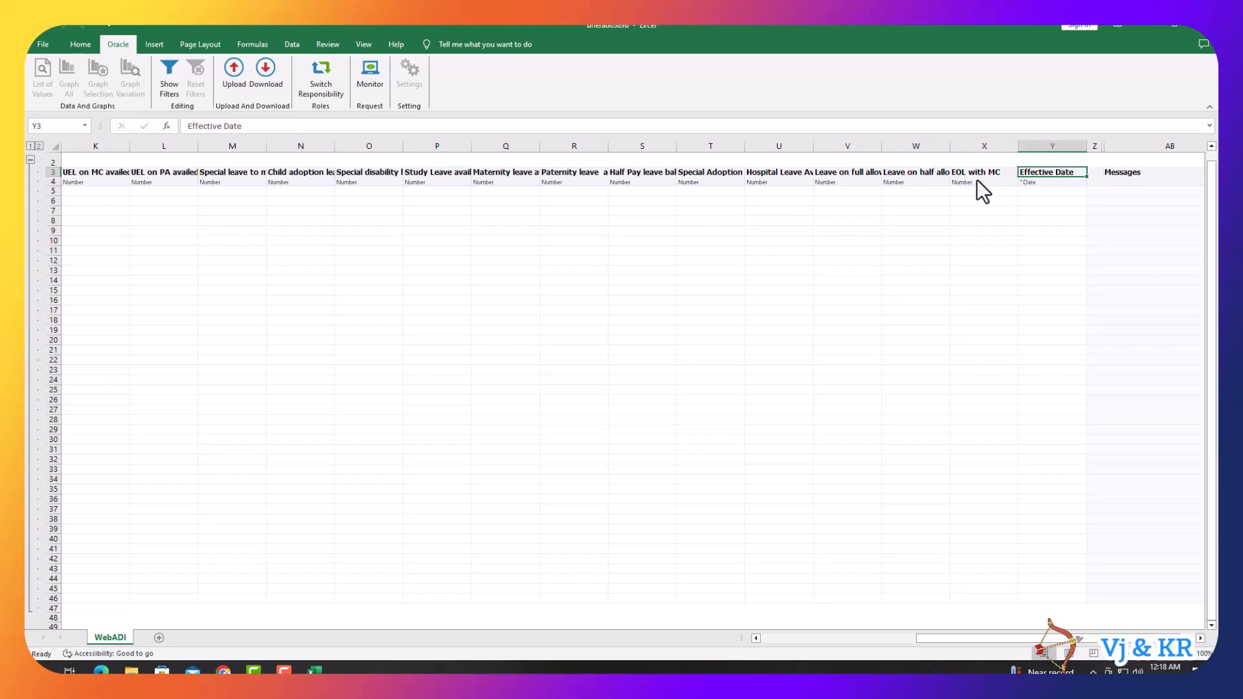